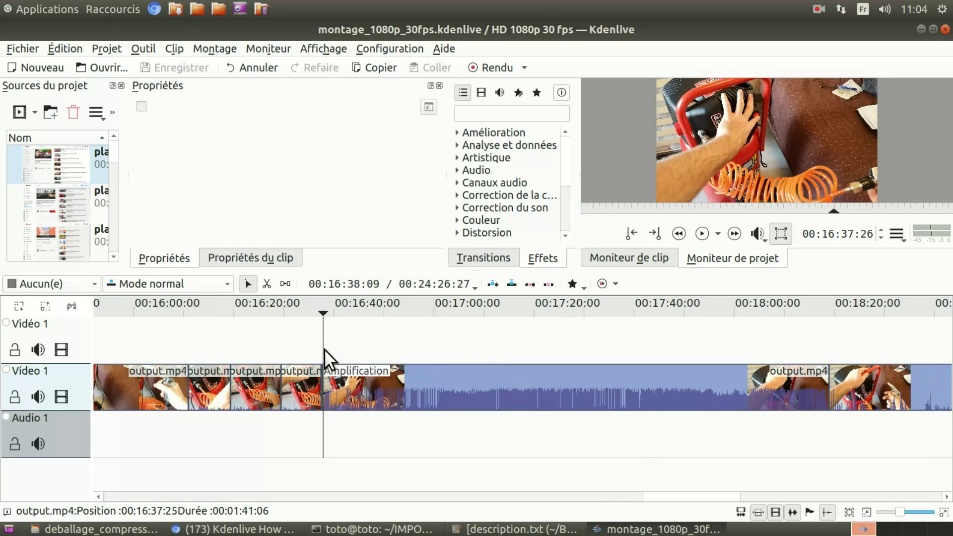
- Mute the system sound and play through the long output.mp4 clip with the Amplification effect at increasing speed
{"action": "left_click", "coordinate": [885, 10]}
{"action": "left_click", "coordinate": [870, 27]}
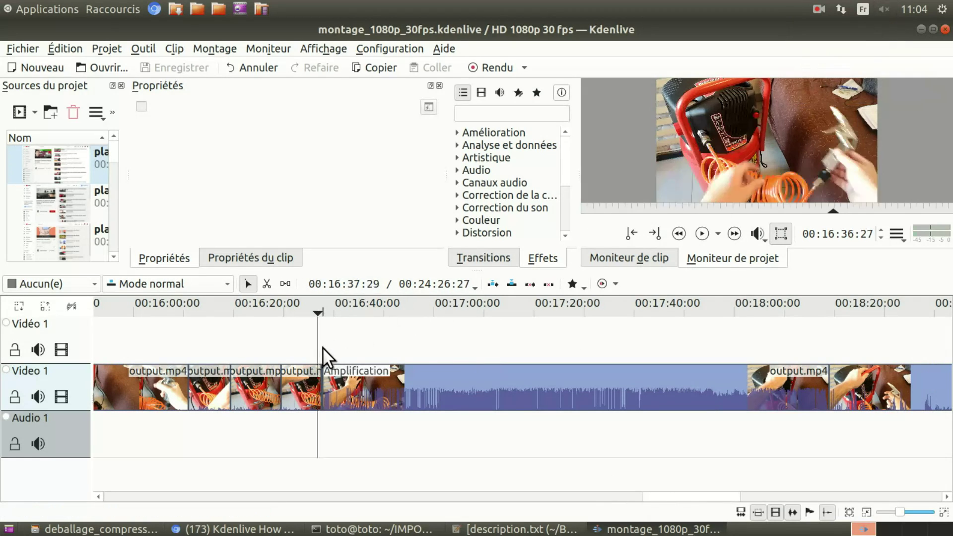
{"action": "key", "text": "l"}
{"action": "key", "text": "l"}
{"action": "key", "text": "l"}
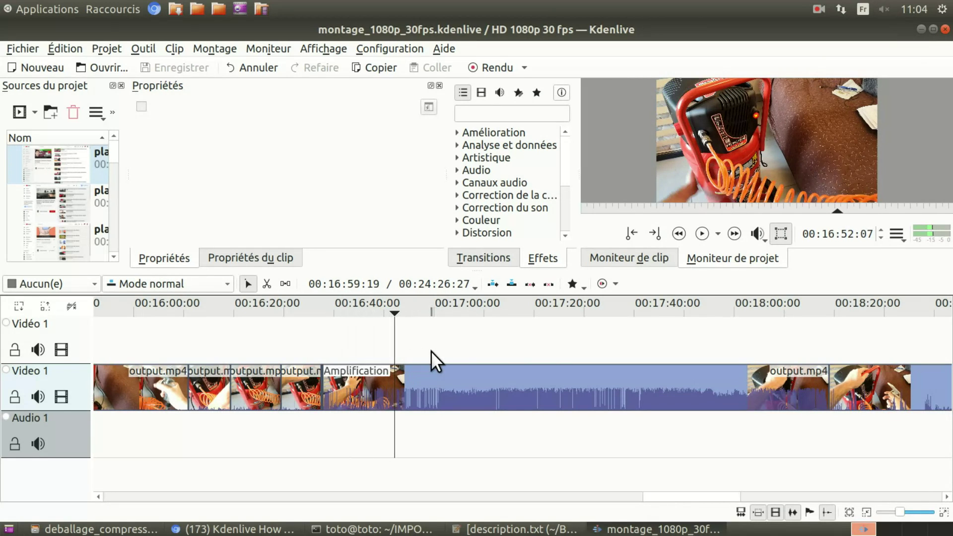
{"action": "key", "text": "l"}
{"action": "key", "text": "l"}
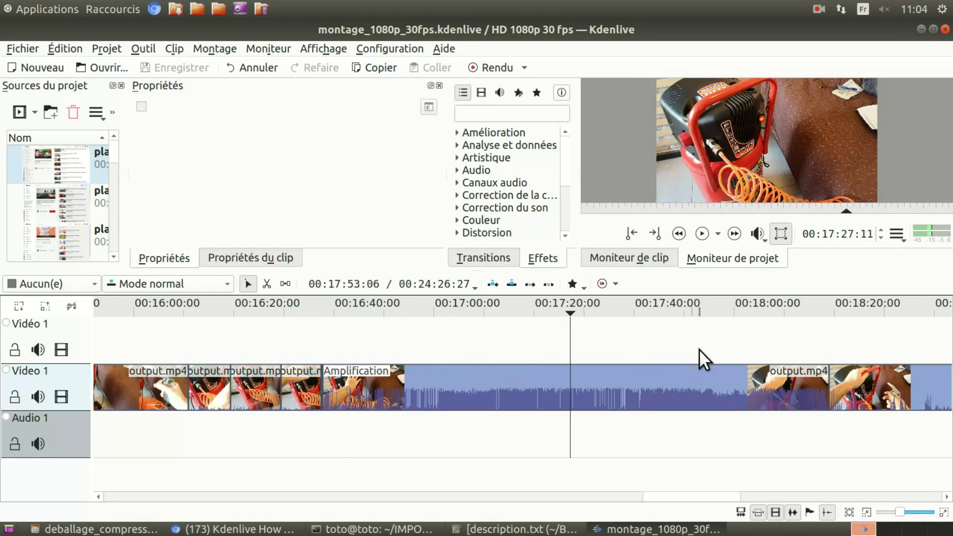
{"action": "key", "text": "k"}
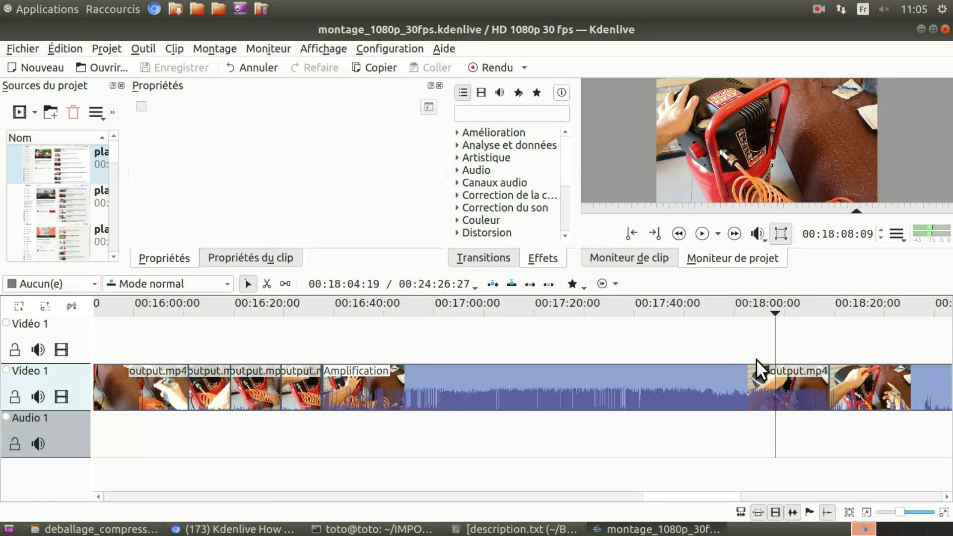
- Check the duration details of the amplified output.mp4 clip and inspect the footage at its start and end
{"action": "double_click", "coordinate": [464, 383]}
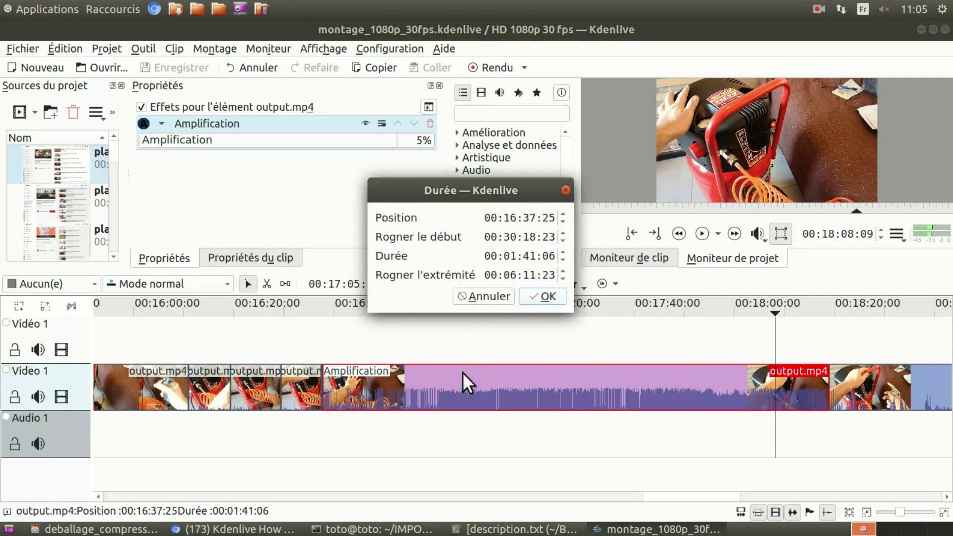
{"action": "left_click", "coordinate": [564, 189]}
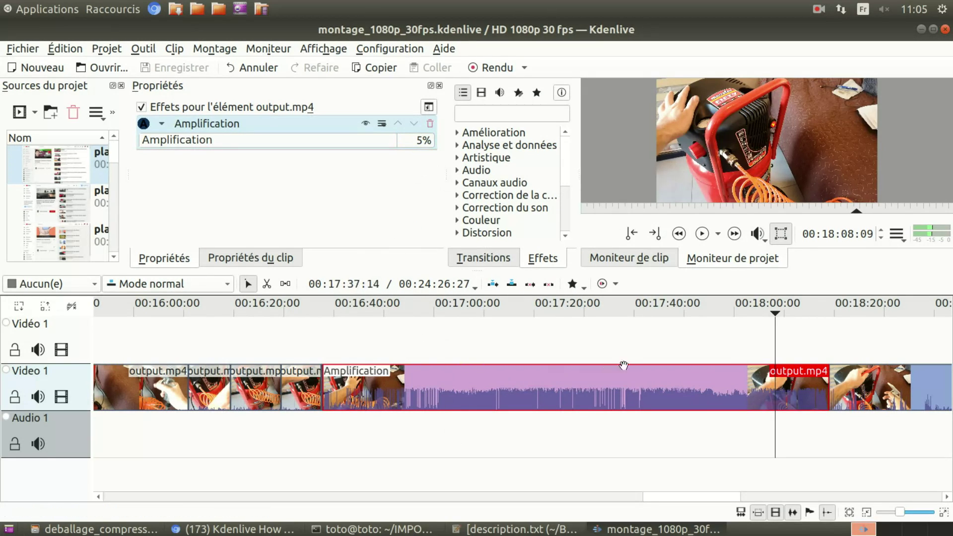
{"action": "left_click", "coordinate": [322, 347]}
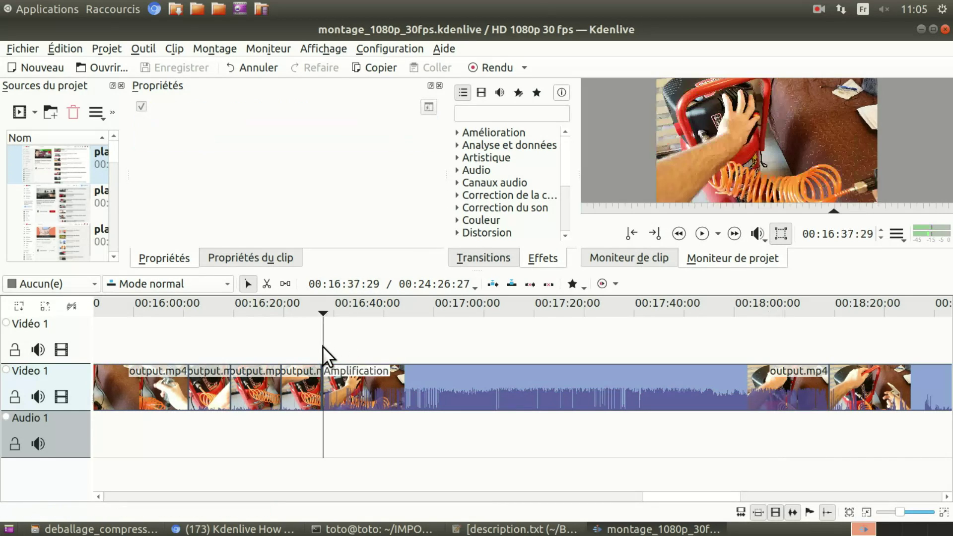
{"action": "left_click_drag", "start_coordinate": [655, 344], "coordinate": [826, 347]}
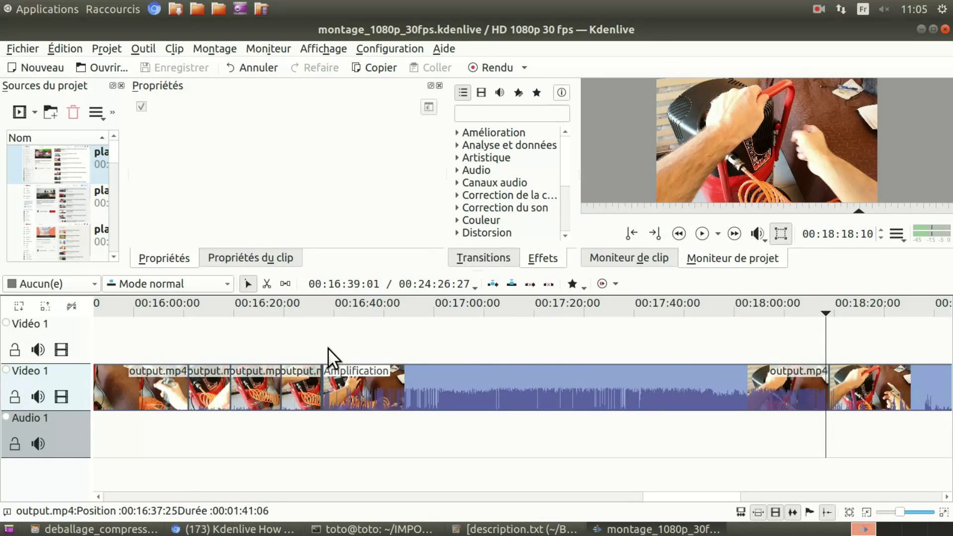
{"action": "left_click", "coordinate": [324, 335]}
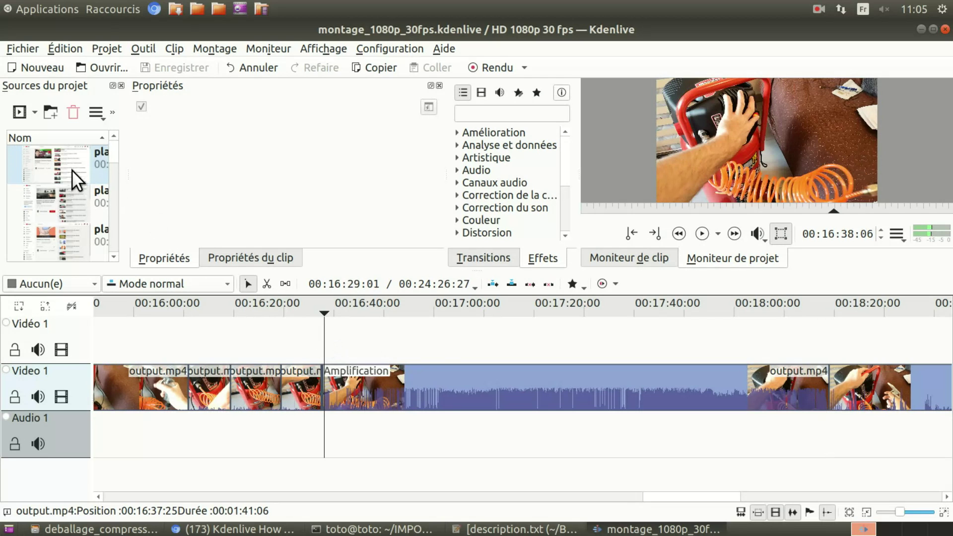
- Switch to Chromium to view the YouTube page on creating a Kdenlive timer counter with generators, and return to Kdenlive
{"action": "left_click", "coordinate": [233, 529]}
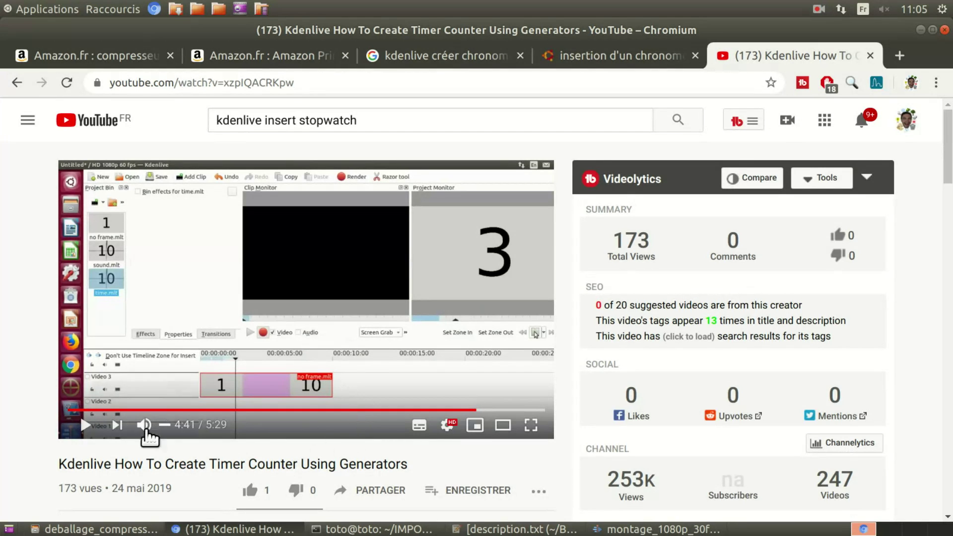
{"action": "scroll", "coordinate": [241, 486], "scroll_direction": "down", "scroll_amount": 1}
{"action": "scroll", "coordinate": [241, 486], "scroll_direction": "down", "scroll_amount": 1}
{"action": "scroll", "coordinate": [240, 487], "scroll_direction": "up", "scroll_amount": 2}
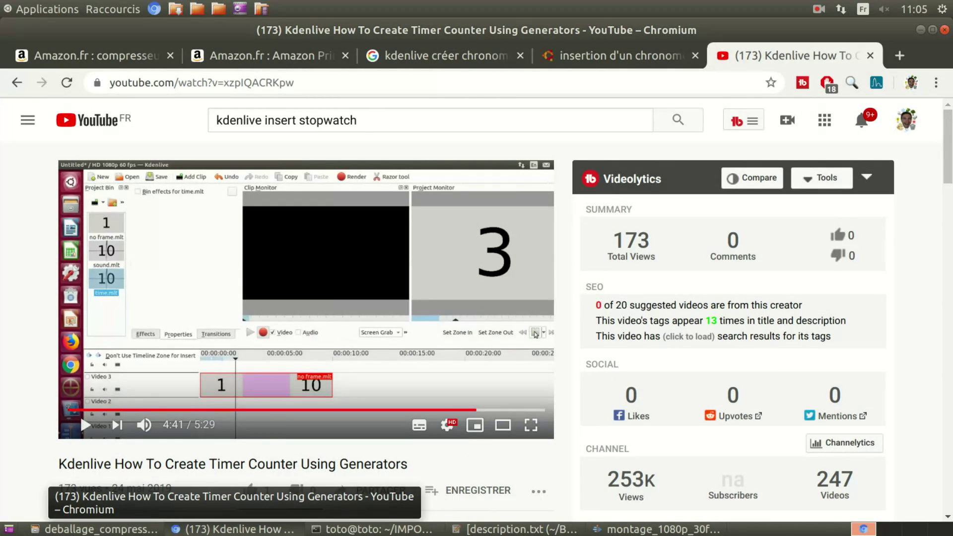
{"action": "left_click", "coordinate": [234, 528]}
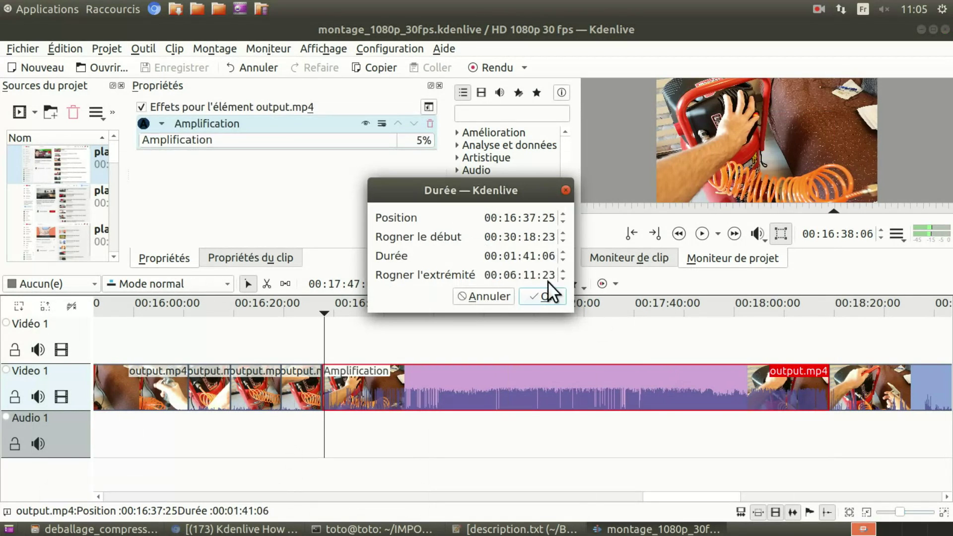
- Check the Durée value of the amplified output.mp4 clip and close its duration settings without applying changes
{"action": "left_click", "coordinate": [528, 258]}
{"action": "type", "text": "1"}
{"action": "left_click", "coordinate": [566, 190]}
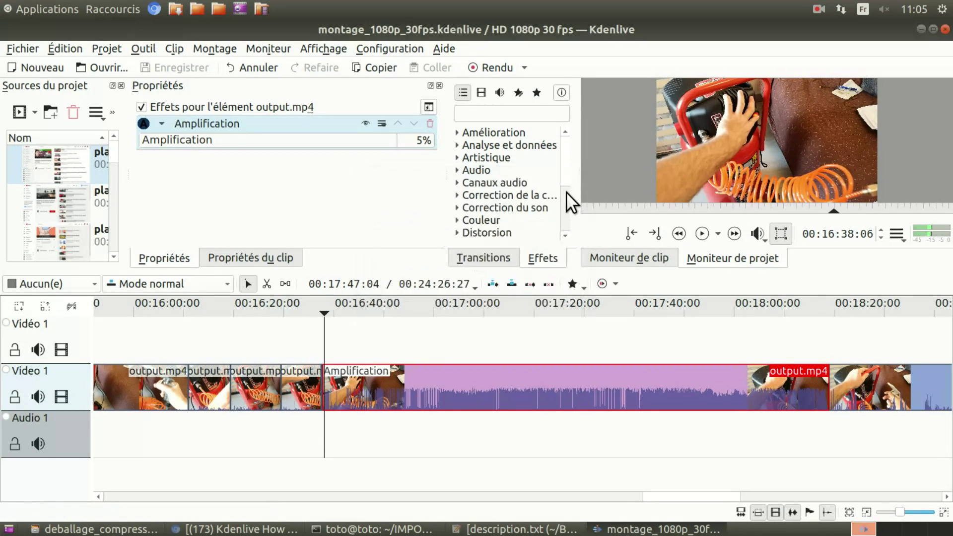
{"action": "scroll", "coordinate": [332, 360], "scroll_direction": "up", "scroll_amount": 2}
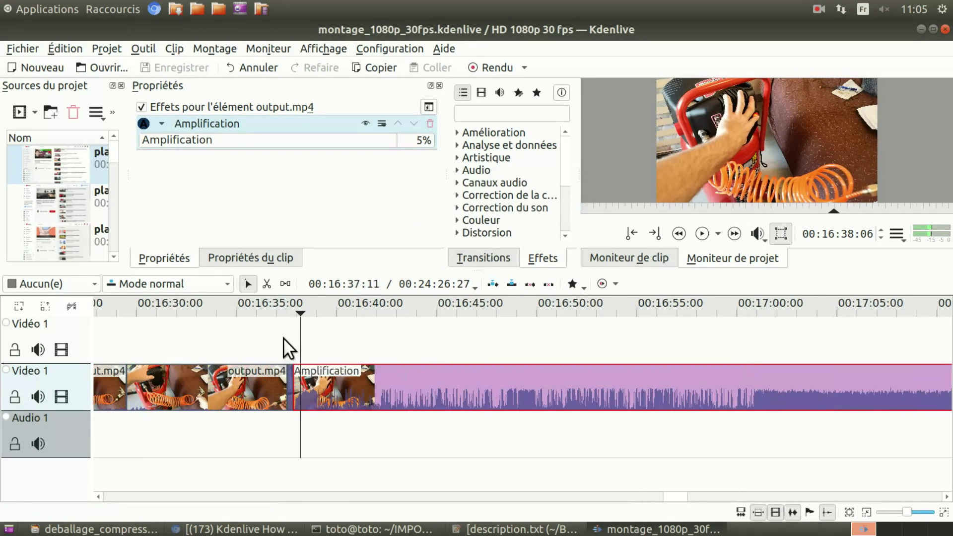
- Begin a new Counter generator clip with the Count up and No background options enabled
{"action": "left_click", "coordinate": [33, 113]}
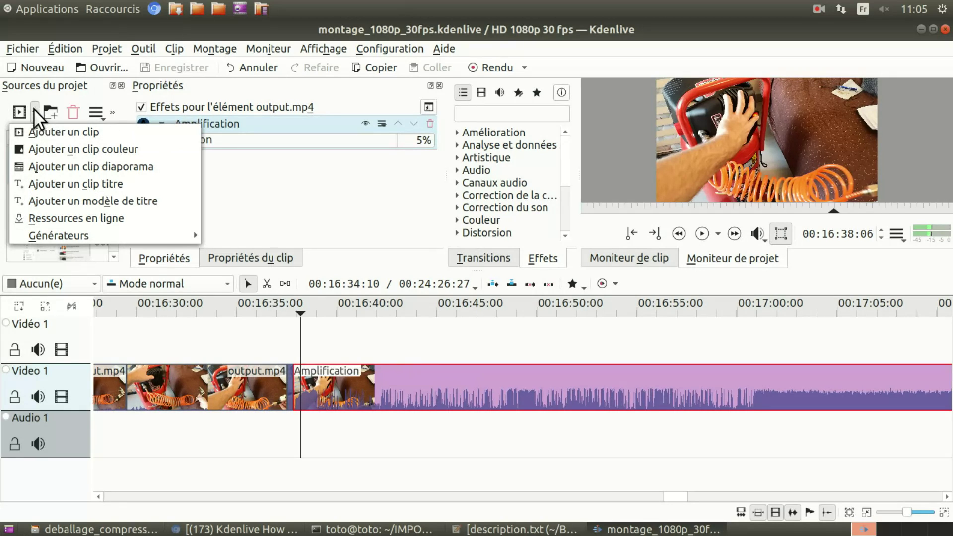
{"action": "mouse_move", "coordinate": [55, 233]}
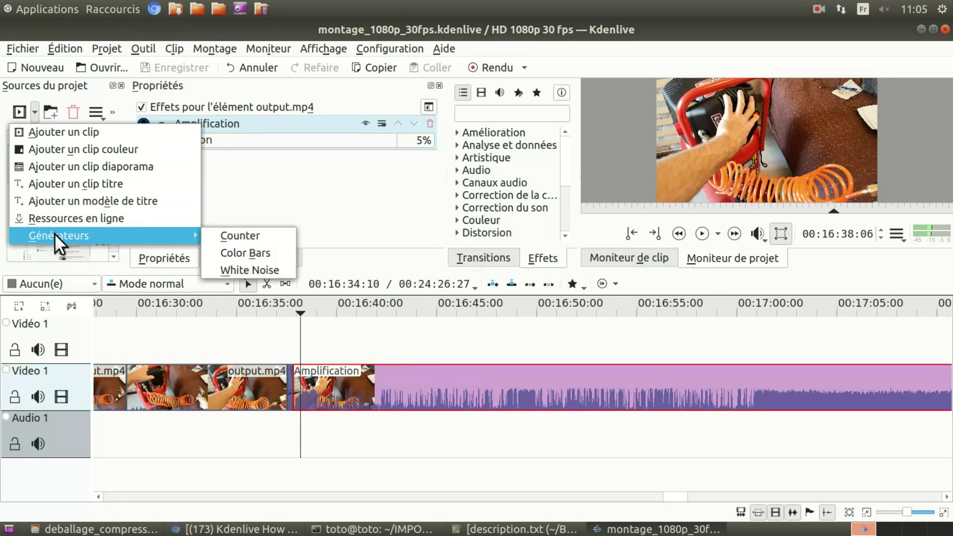
{"action": "left_click", "coordinate": [279, 236]}
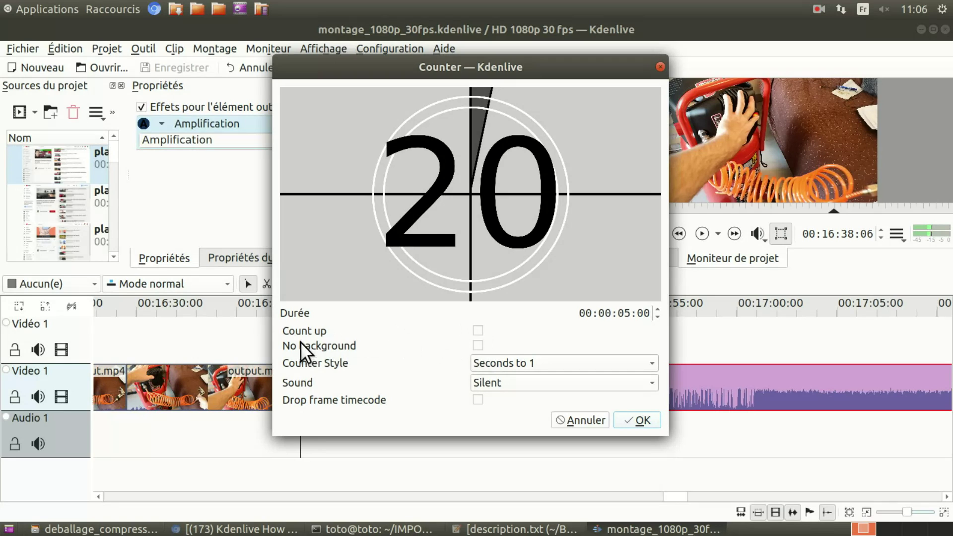
{"action": "left_click", "coordinate": [478, 331]}
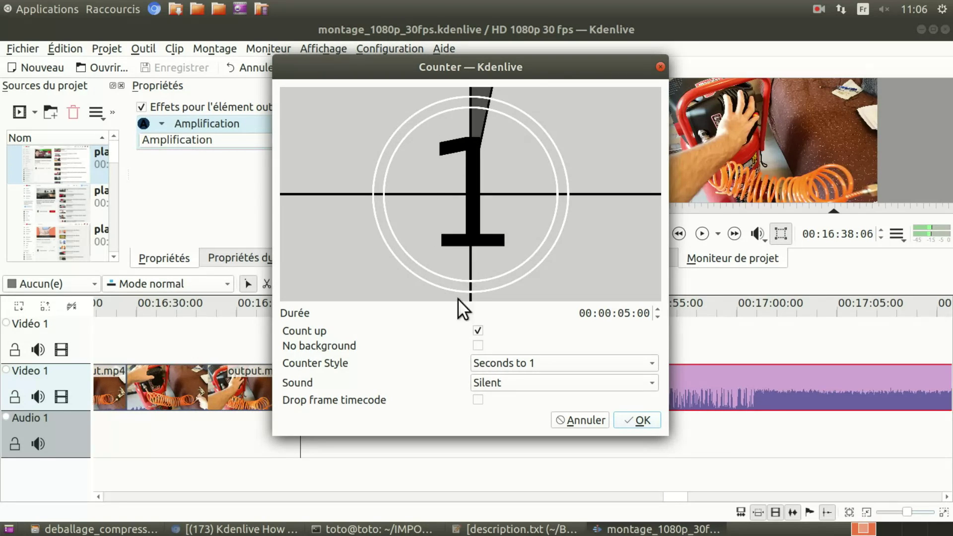
{"action": "left_click", "coordinate": [478, 344]}
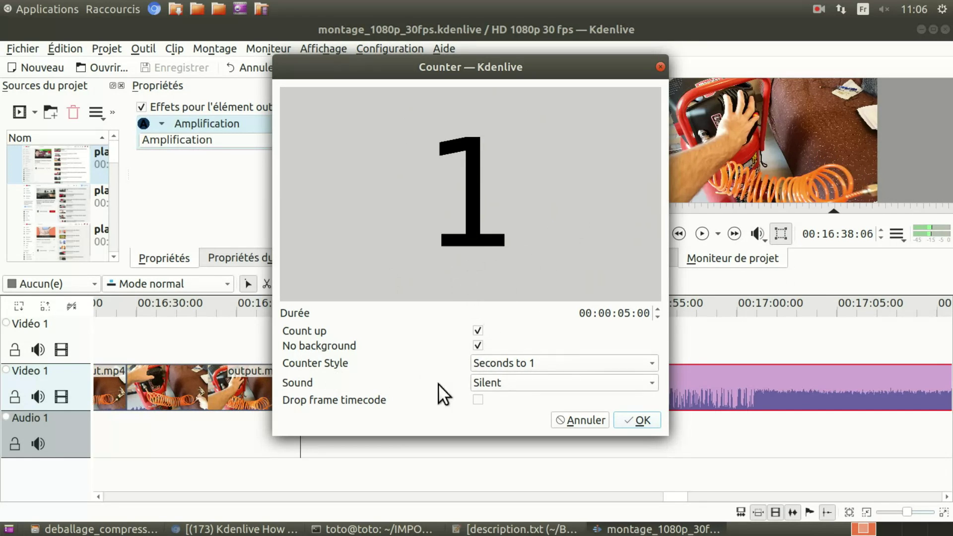
- Compare the available counter styles, choose Clock, and keep the counter's sound on Silent
{"action": "left_click", "coordinate": [500, 363]}
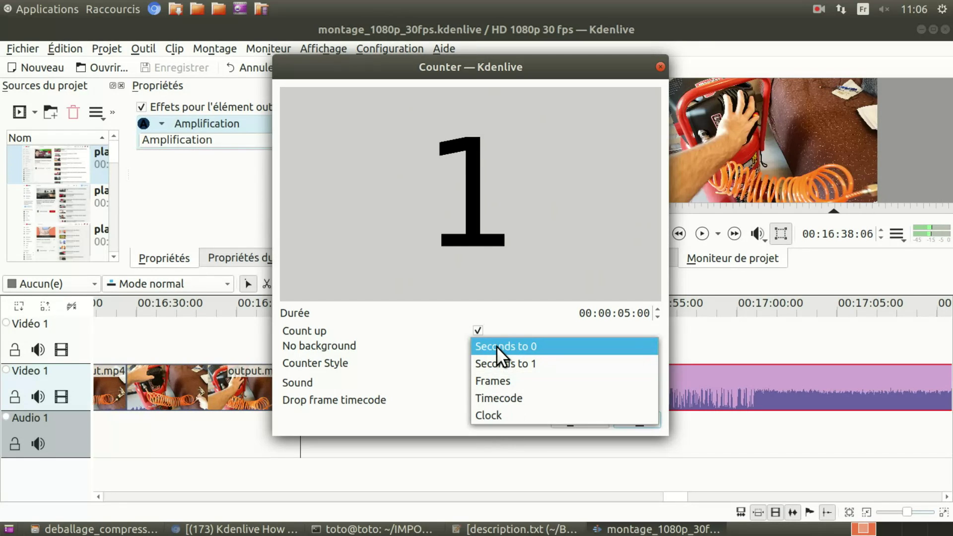
{"action": "left_click", "coordinate": [499, 397]}
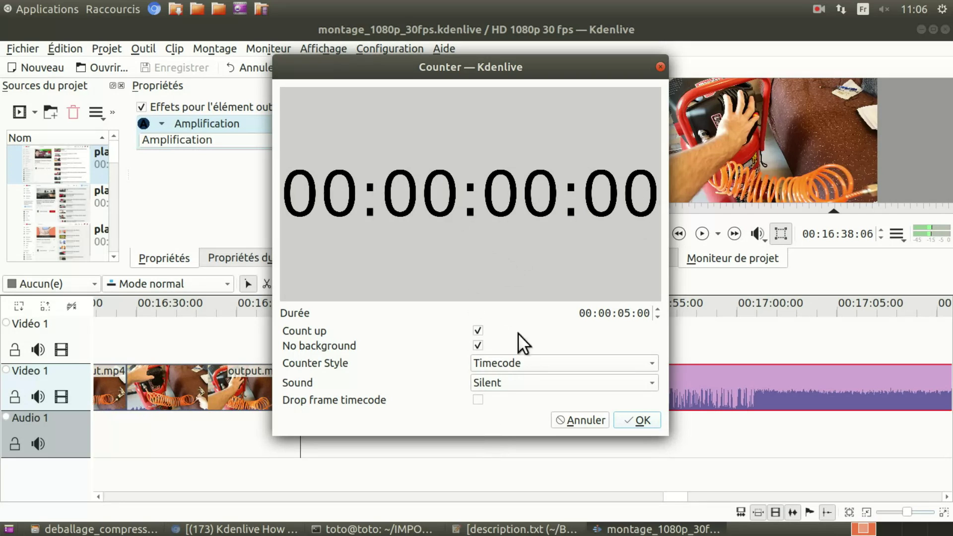
{"action": "left_click", "coordinate": [494, 364]}
{"action": "left_click", "coordinate": [497, 380]}
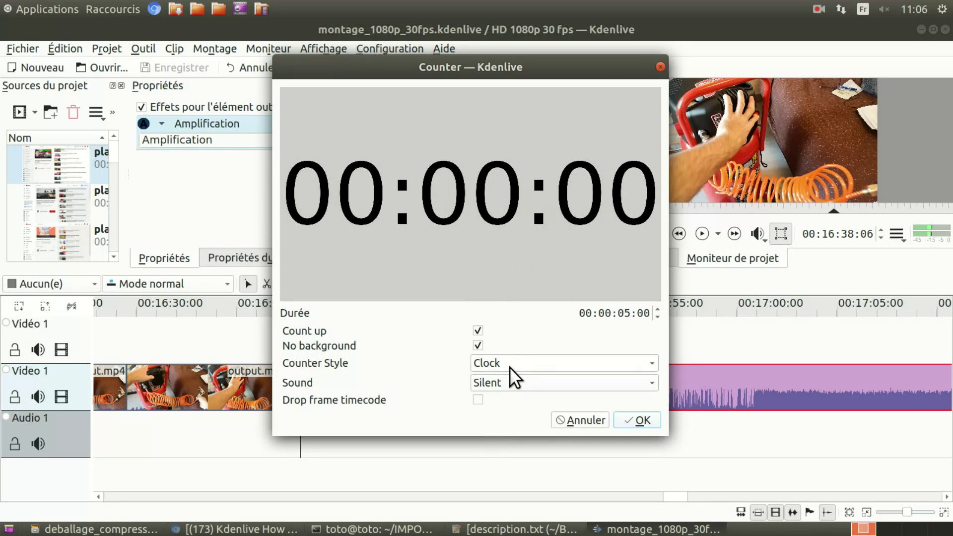
{"action": "left_click", "coordinate": [509, 367]}
{"action": "left_click", "coordinate": [507, 330]}
{"action": "left_click", "coordinate": [513, 361]}
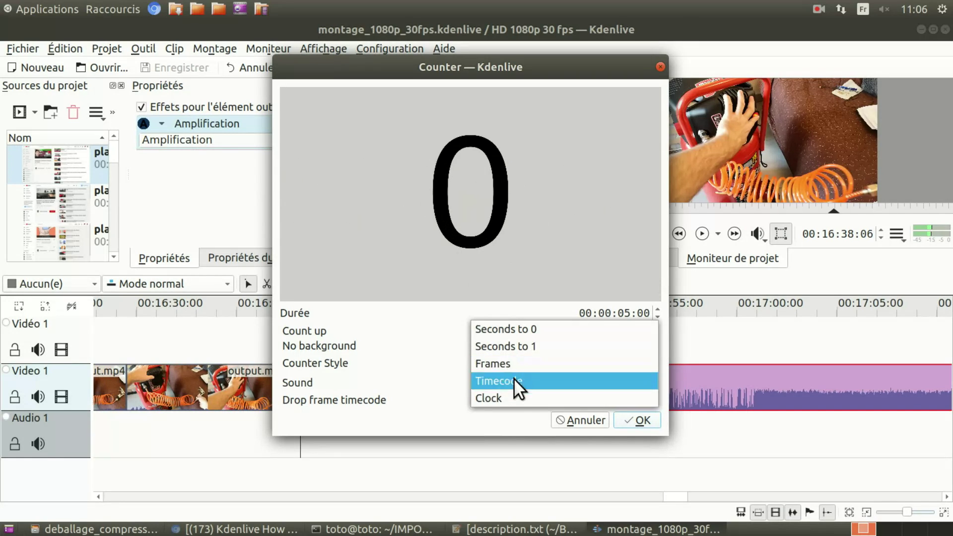
{"action": "left_click", "coordinate": [513, 395]}
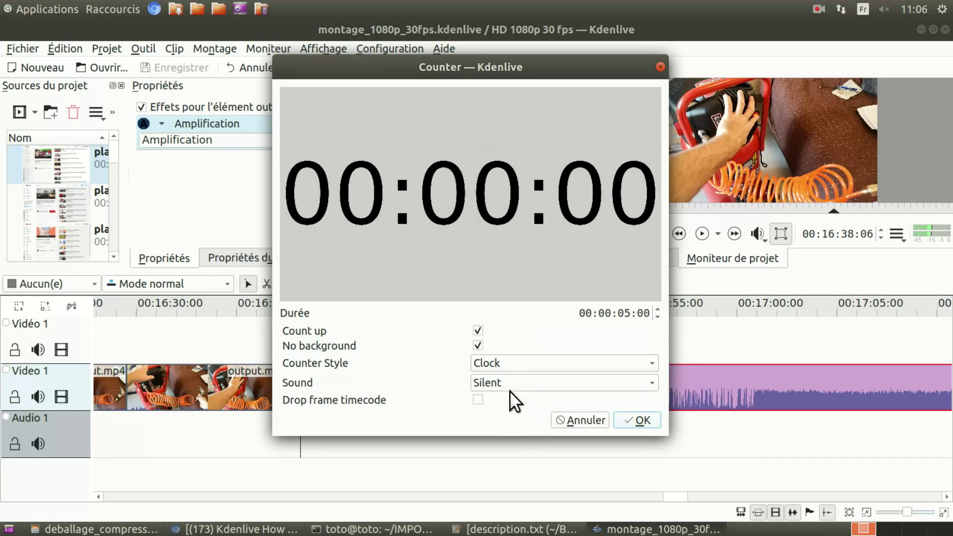
{"action": "left_click", "coordinate": [513, 385]}
{"action": "left_click", "coordinate": [473, 384]}
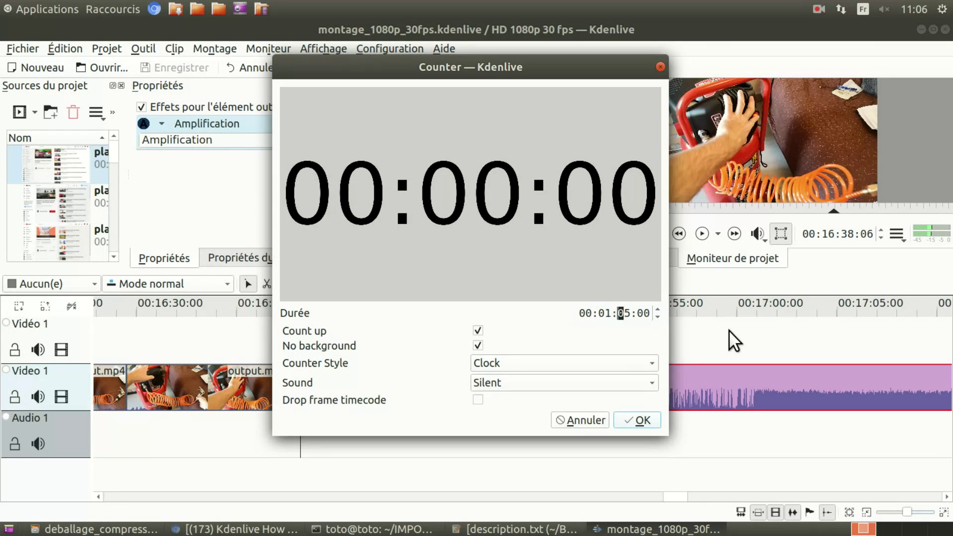
- Generate the counter with a duration of 00:01:42:00 and save it as test_compteur.mlt in Bureau, replacing the existing file
{"action": "left_click", "coordinate": [637, 421]}
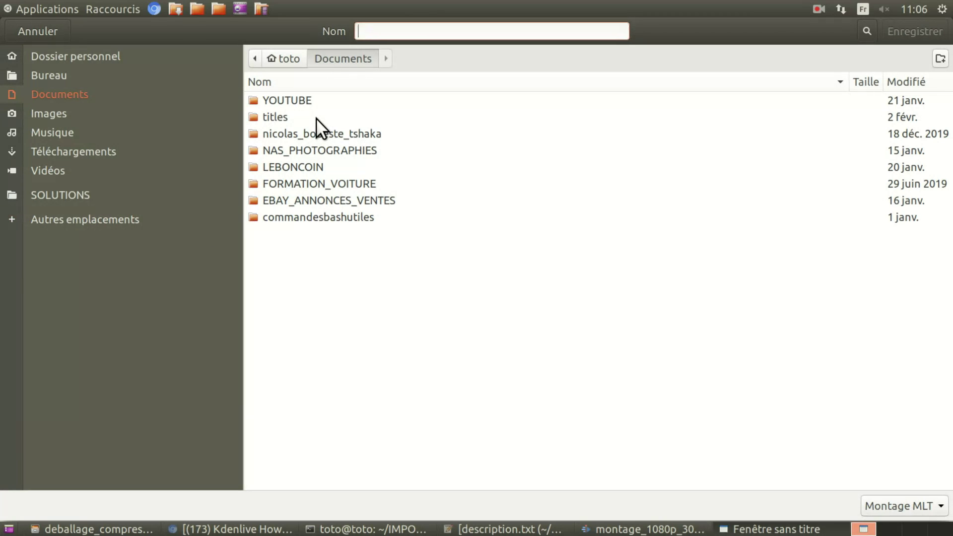
{"action": "left_click", "coordinate": [109, 75]}
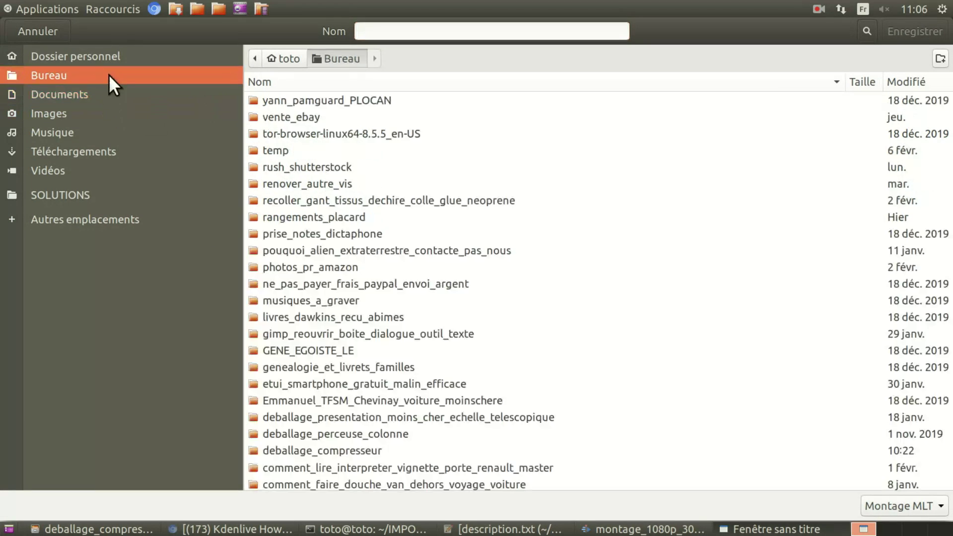
{"action": "scroll", "coordinate": [300, 278], "scroll_direction": "down", "scroll_amount": 3}
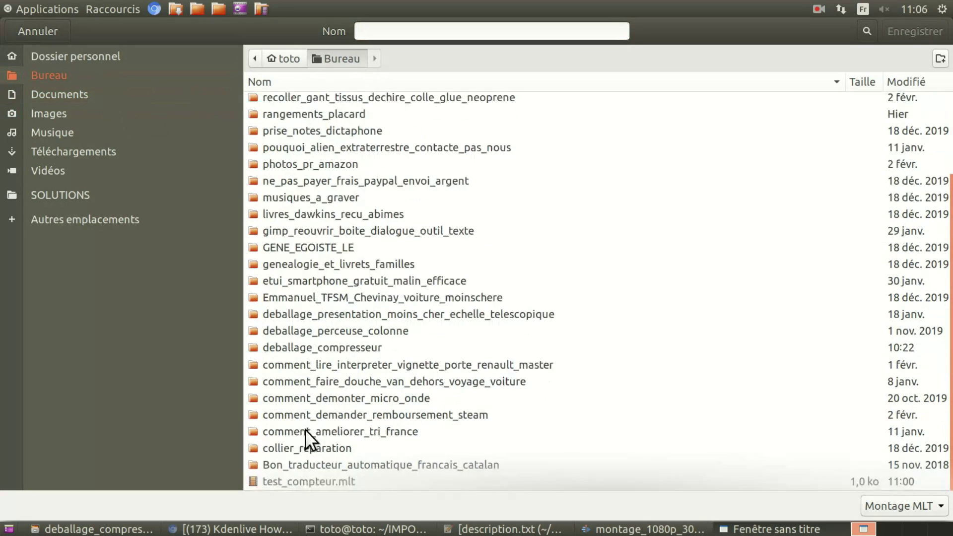
{"action": "left_click", "coordinate": [312, 481]}
{"action": "key", "text": "Return"}
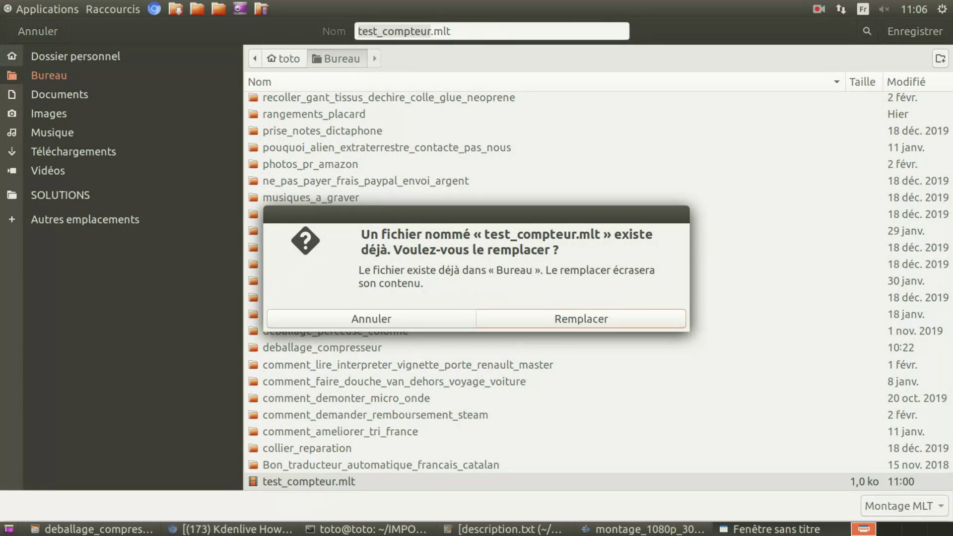
{"action": "left_click", "coordinate": [583, 315]}
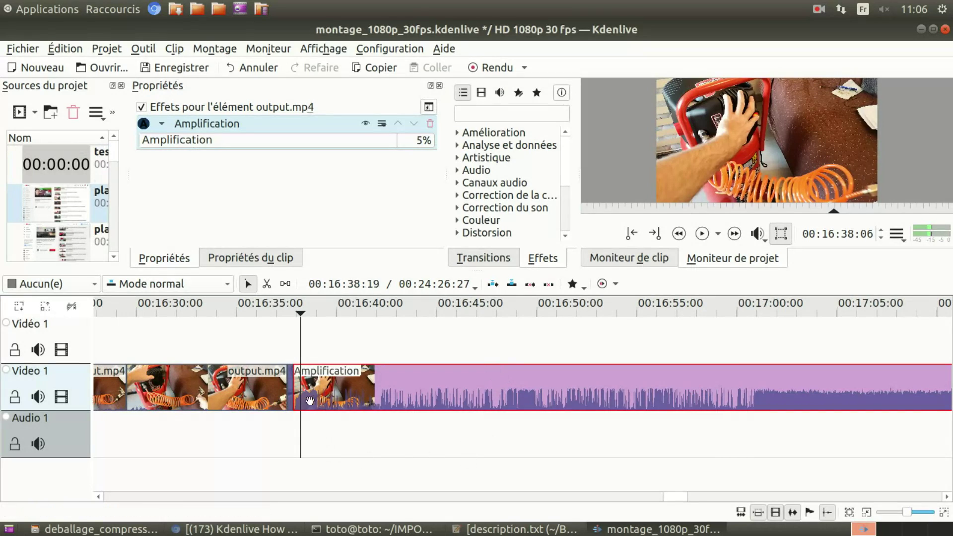
- Place test_compteur.mlt on the upper video track at the amplified clip's start and preview the counter's beginning and final part
{"action": "left_click_drag", "start_coordinate": [83, 147], "coordinate": [297, 312]}
{"action": "left_click", "coordinate": [294, 311]}
{"action": "key", "text": "space"}
{"action": "scroll", "coordinate": [548, 337], "scroll_direction": "down", "scroll_amount": 5}
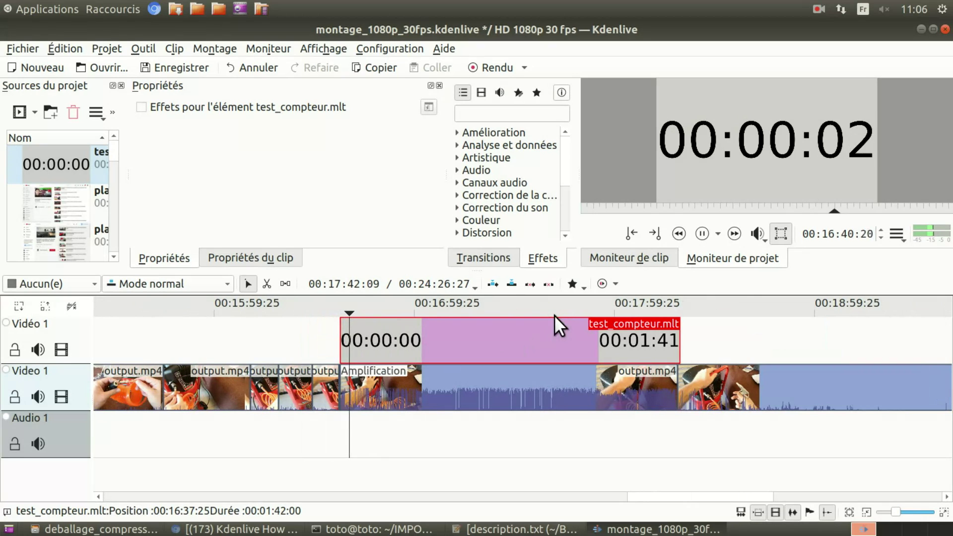
{"action": "left_click", "coordinate": [611, 308]}
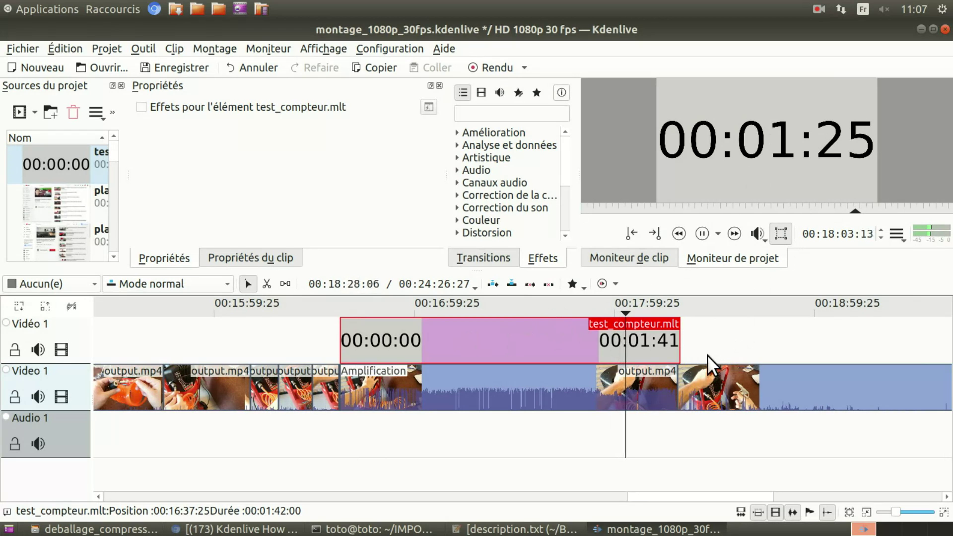
{"action": "key", "text": "space"}
- Trim the end of test_compteur.mlt to line up with the end of the amplified clip on the track below
{"action": "scroll", "coordinate": [645, 342], "scroll_direction": "up", "scroll_amount": 5}
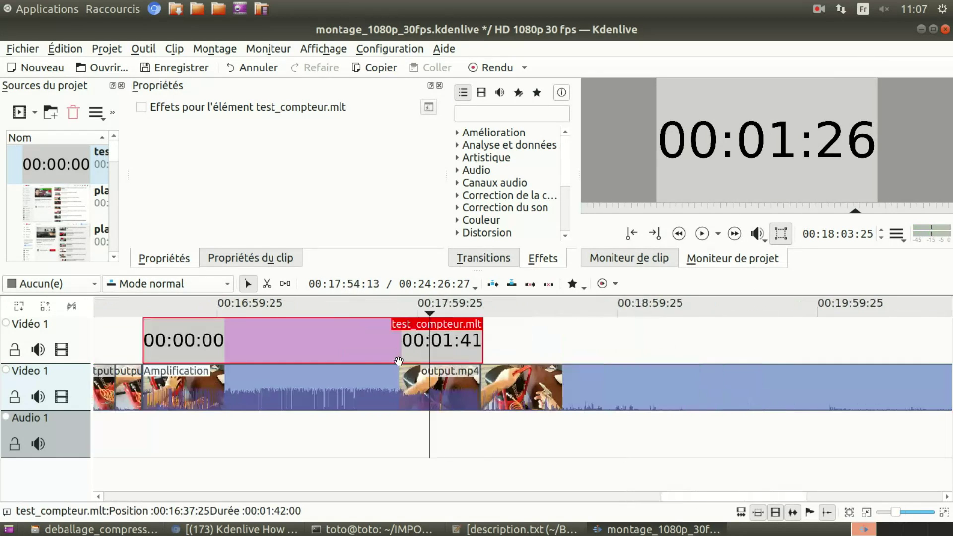
{"action": "scroll", "coordinate": [145, 347], "scroll_direction": "up", "scroll_amount": 2}
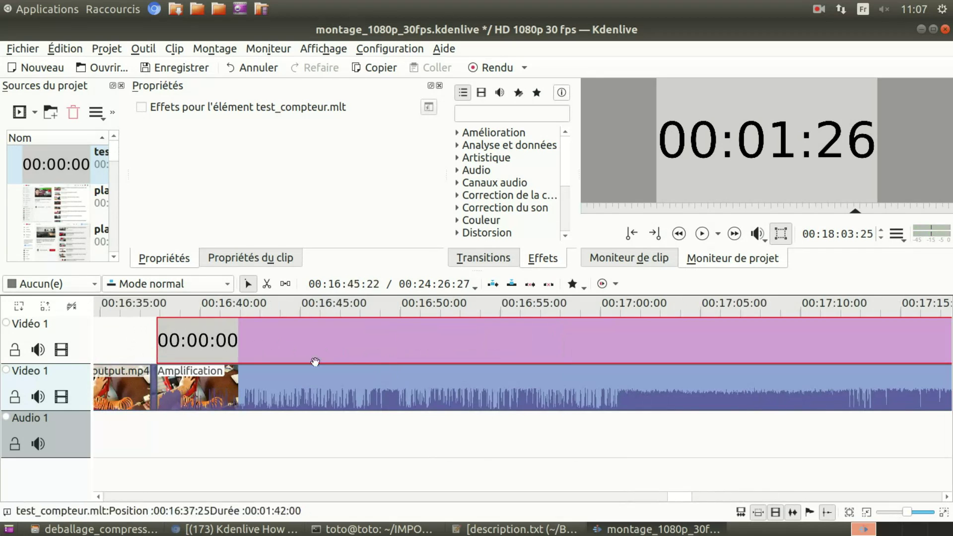
{"action": "scroll", "coordinate": [680, 339], "scroll_direction": "down", "scroll_amount": 5}
{"action": "scroll", "coordinate": [762, 353], "scroll_direction": "up", "scroll_amount": 2}
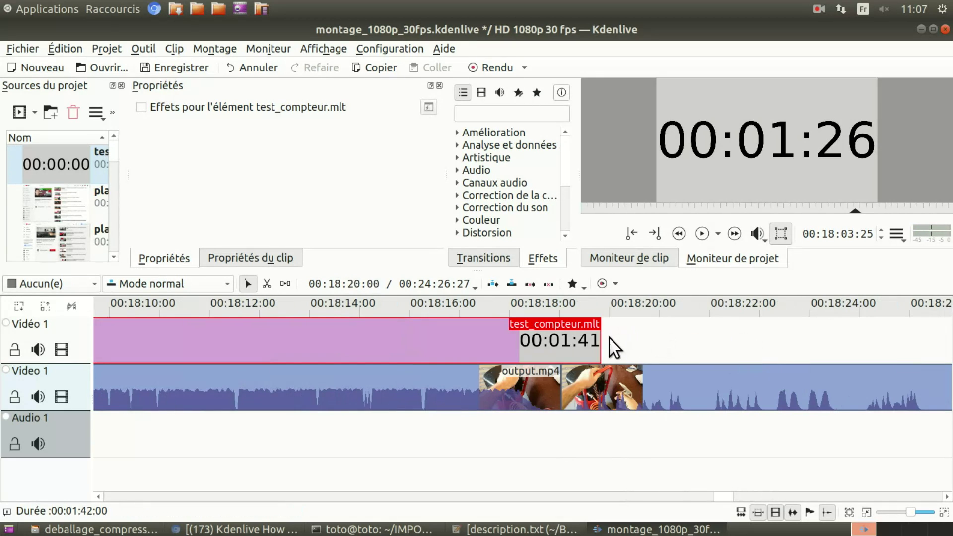
{"action": "left_click", "coordinate": [557, 313]}
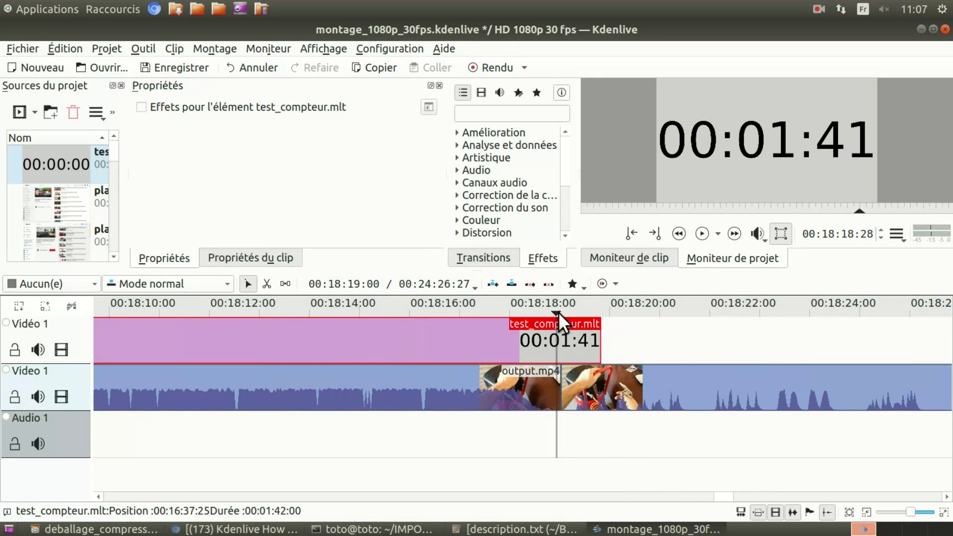
{"action": "left_click", "coordinate": [562, 312]}
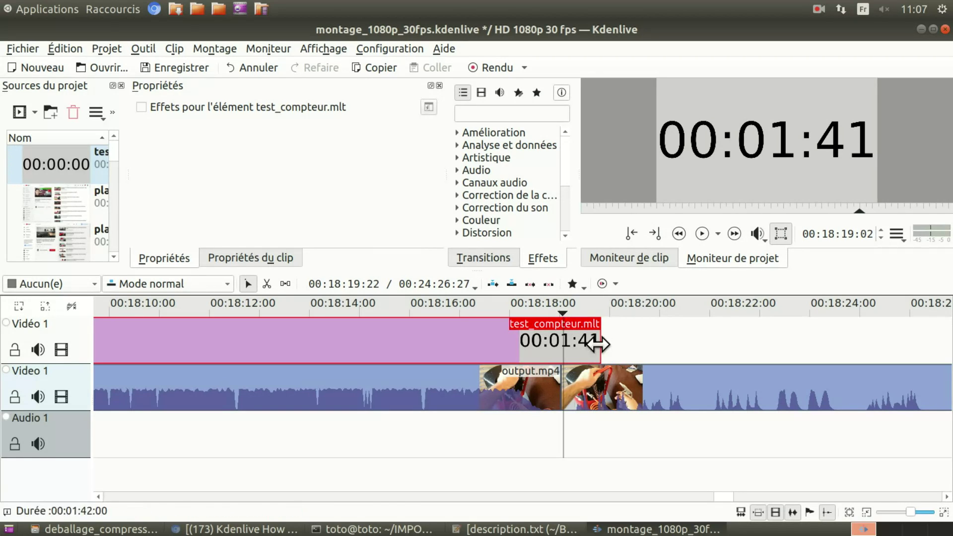
{"action": "left_click_drag", "start_coordinate": [597, 344], "coordinate": [560, 342]}
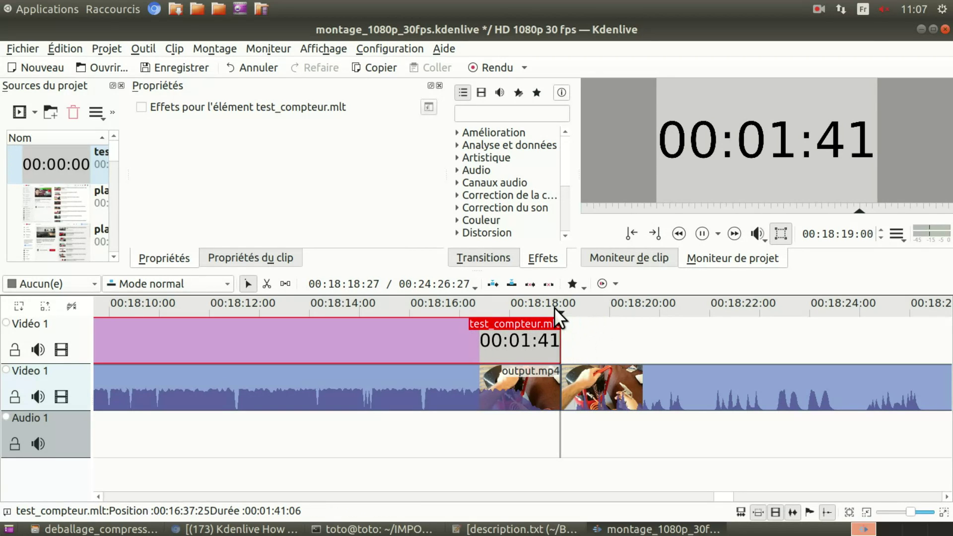
{"action": "left_click", "coordinate": [529, 307]}
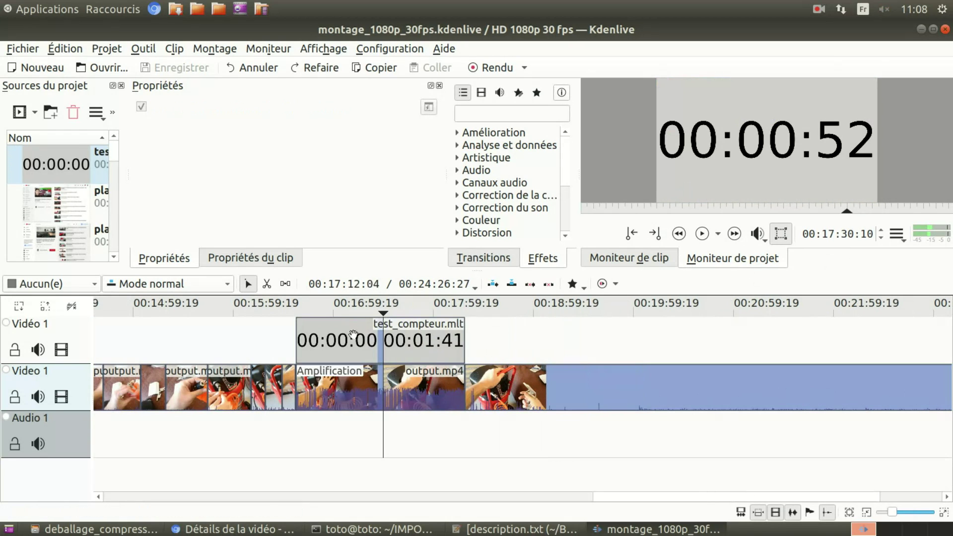
- Apply the Rognage, échelle et inclinaison effect to test_compteur.mlt with Inclinaison X 974, Inclinaison Y 527, and both Échelle values at 10
{"action": "right_click", "coordinate": [353, 335]}
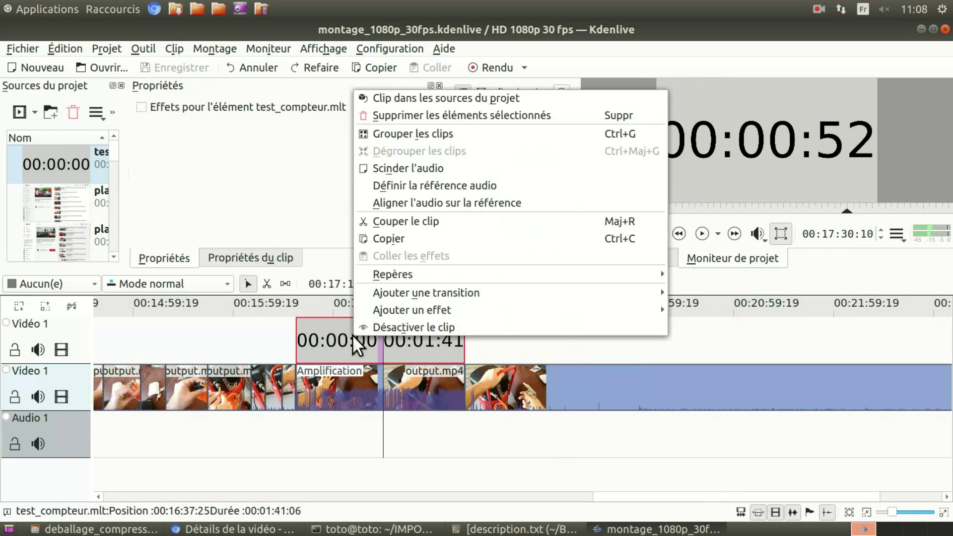
{"action": "mouse_move", "coordinate": [396, 308]}
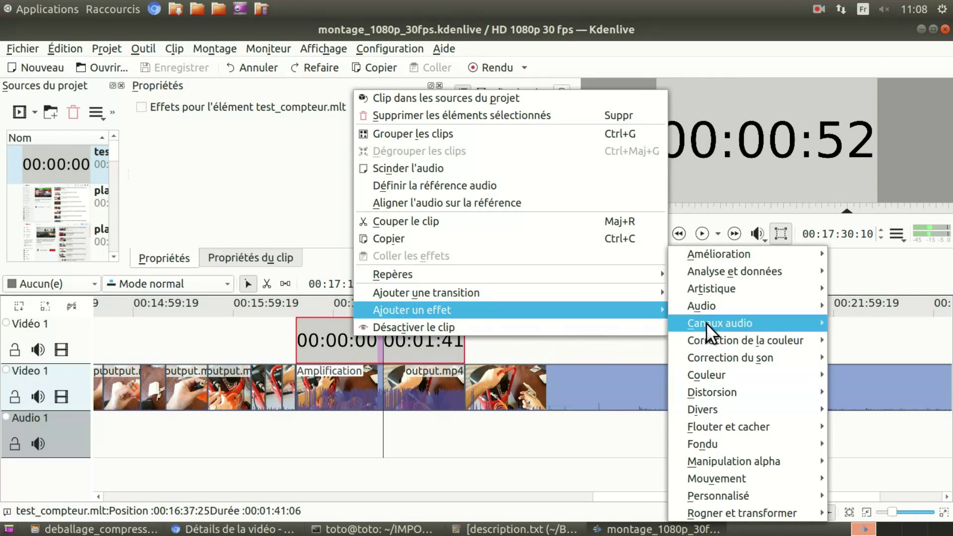
{"action": "mouse_move", "coordinate": [741, 511]}
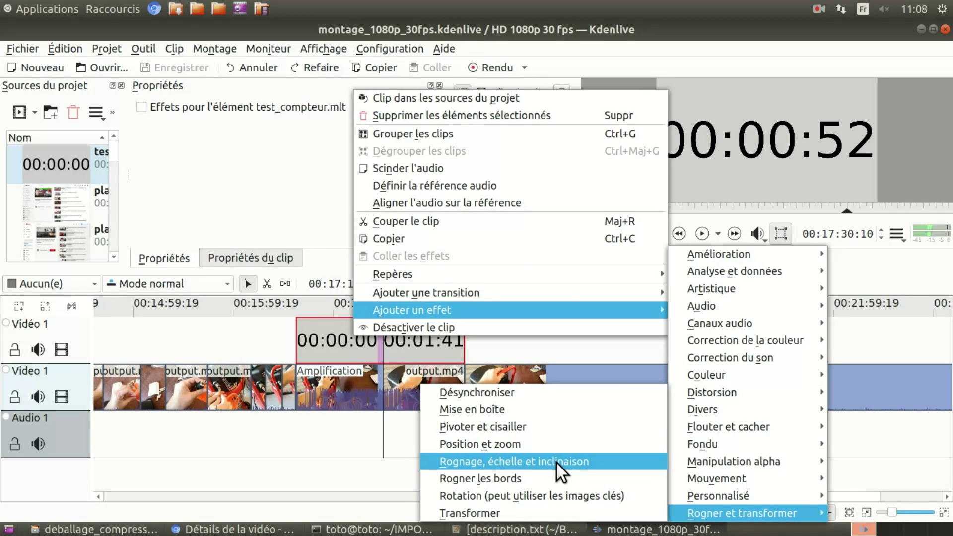
{"action": "left_click", "coordinate": [556, 462]}
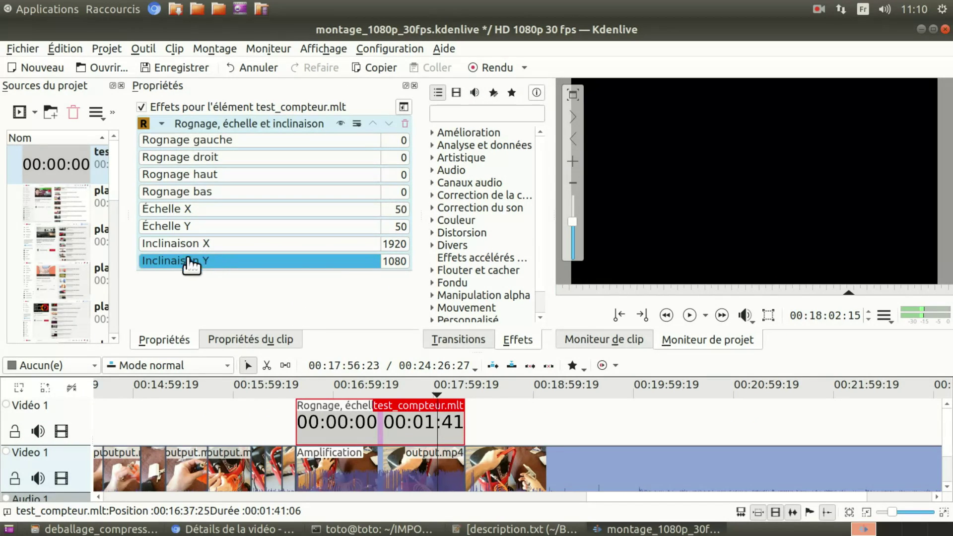
{"action": "left_click_drag", "start_coordinate": [191, 243], "coordinate": [261, 262]}
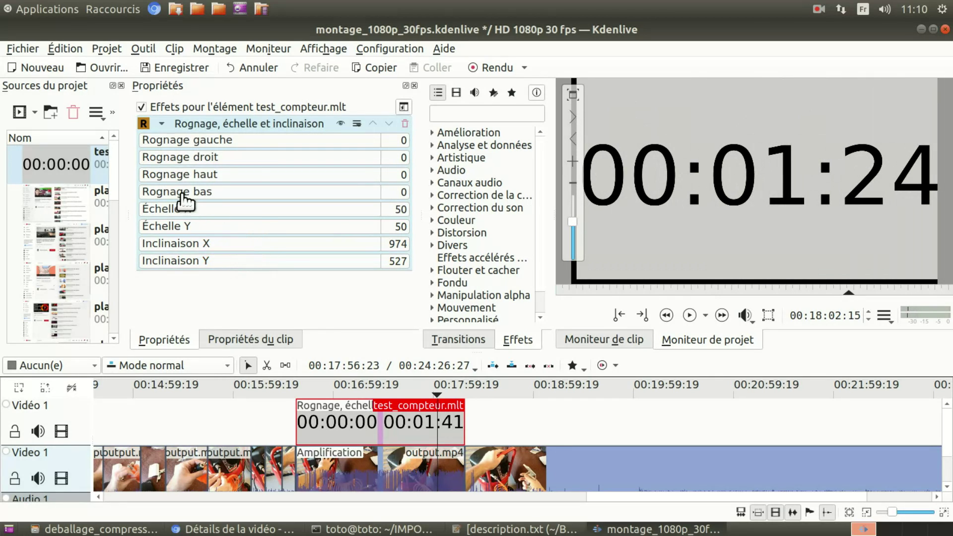
{"action": "left_click_drag", "start_coordinate": [178, 208], "coordinate": [145, 209]}
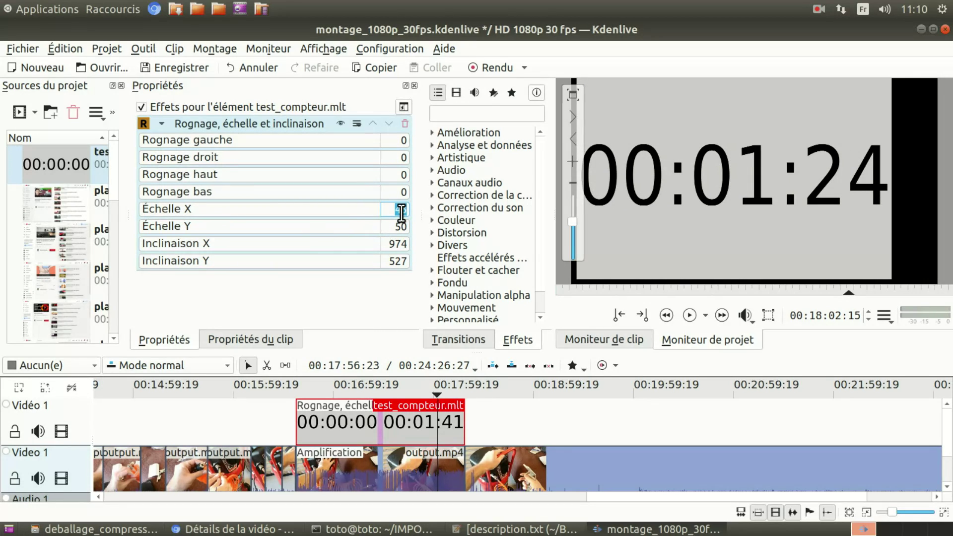
{"action": "key", "text": "Tab"}
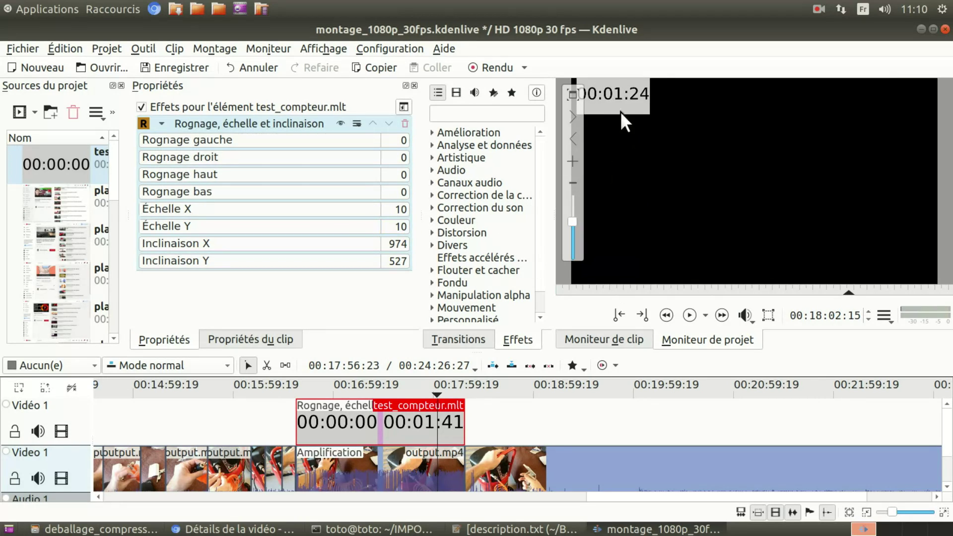
- Mute the system sound and shift the reduced counter horizontally by setting Inclinaison X to 1267
{"action": "left_click", "coordinate": [664, 184]}
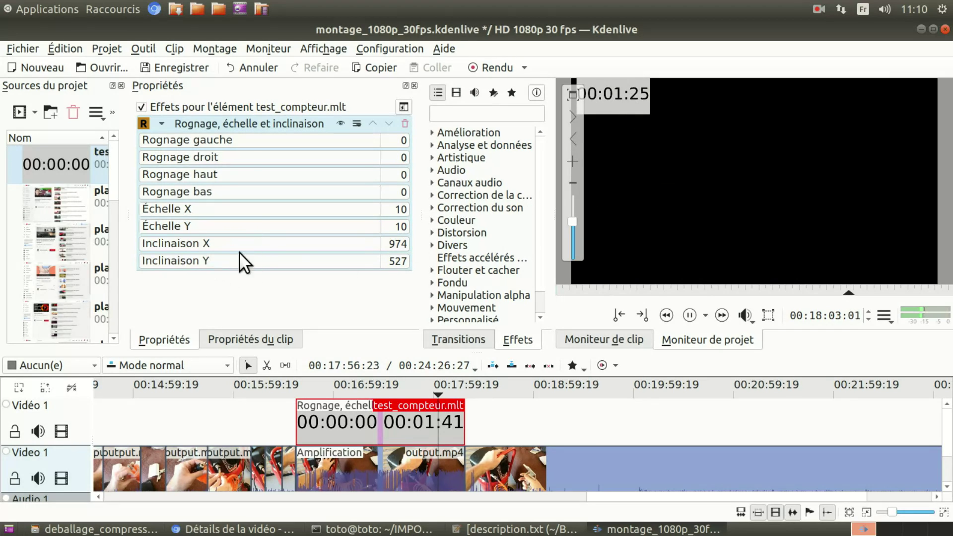
{"action": "left_click", "coordinate": [354, 392]}
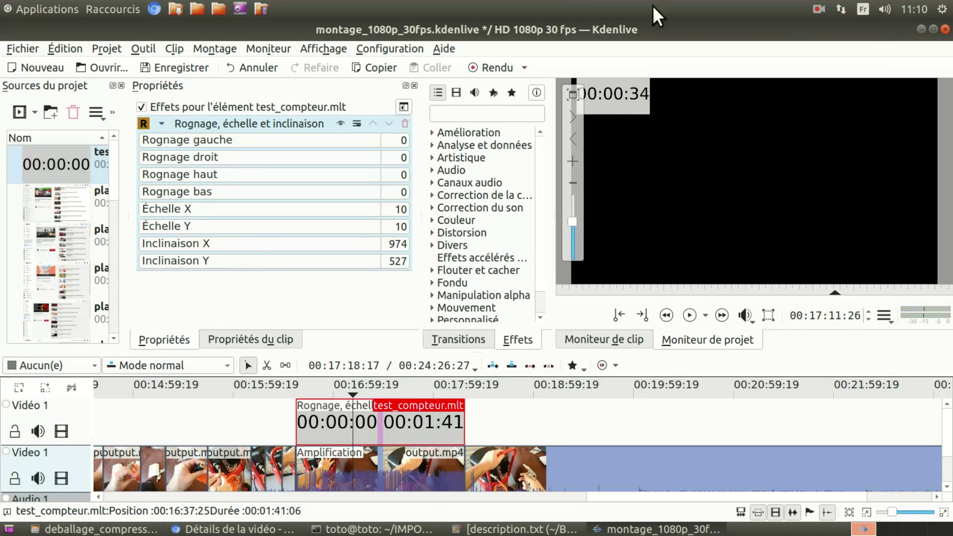
{"action": "left_click", "coordinate": [884, 9]}
{"action": "left_click", "coordinate": [891, 26]}
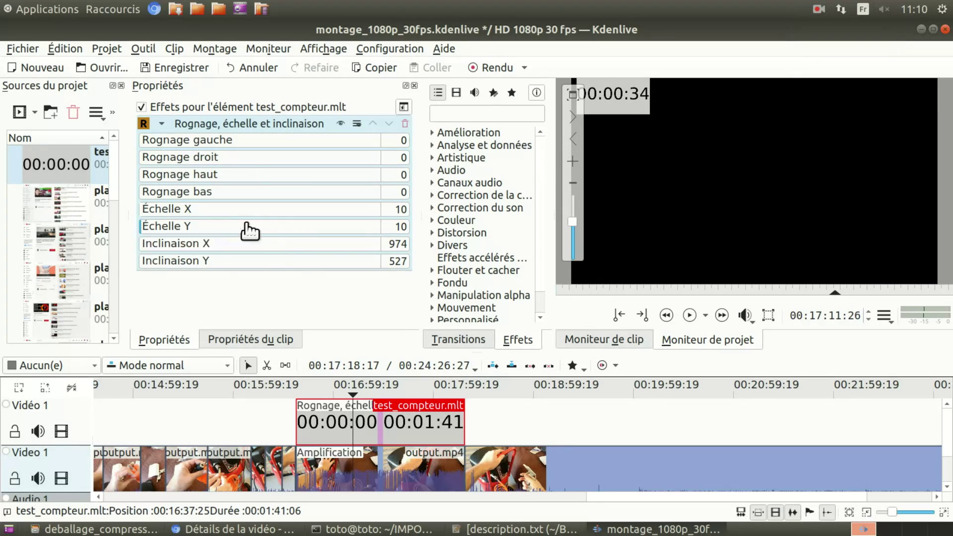
{"action": "left_click", "coordinate": [193, 244]}
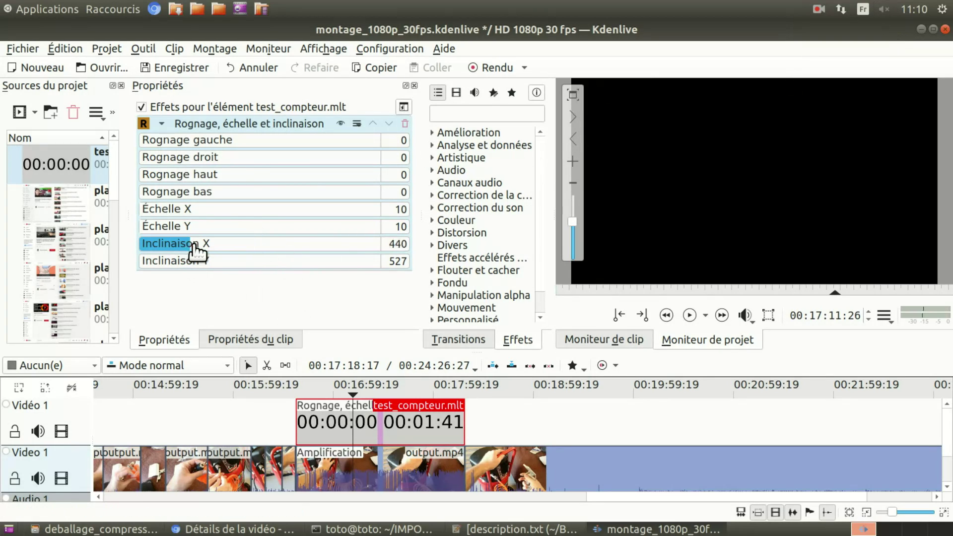
{"action": "left_click_drag", "start_coordinate": [195, 245], "coordinate": [299, 253]}
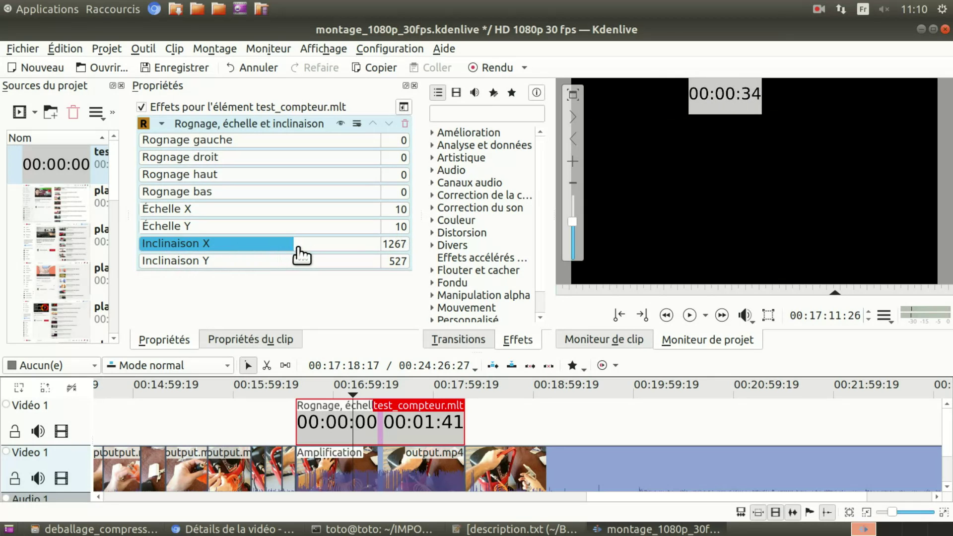
- Add a Composite transition between test_compteur.mlt and the amplified clip below, extending it over the counter's full length
{"action": "right_click", "coordinate": [358, 420]}
{"action": "mouse_move", "coordinate": [400, 379]}
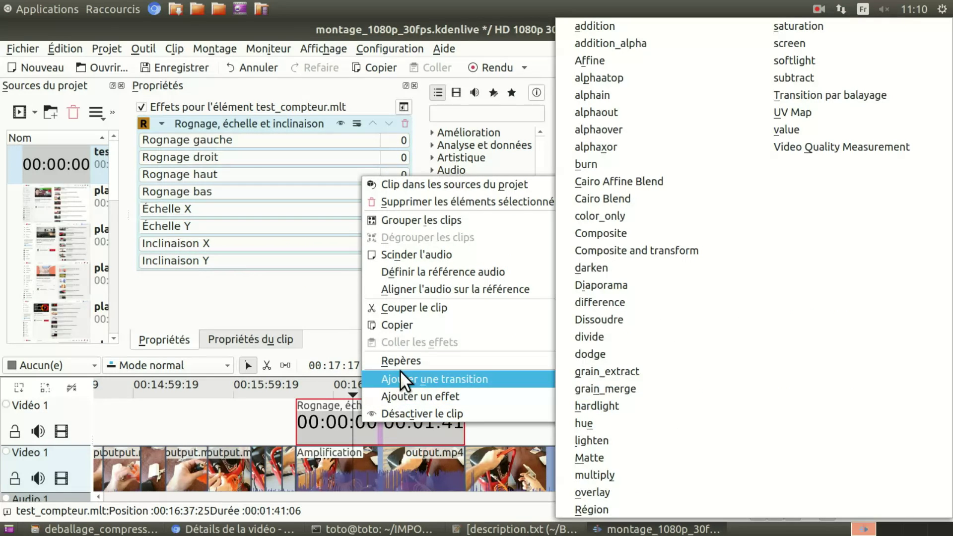
{"action": "left_click", "coordinate": [637, 237]}
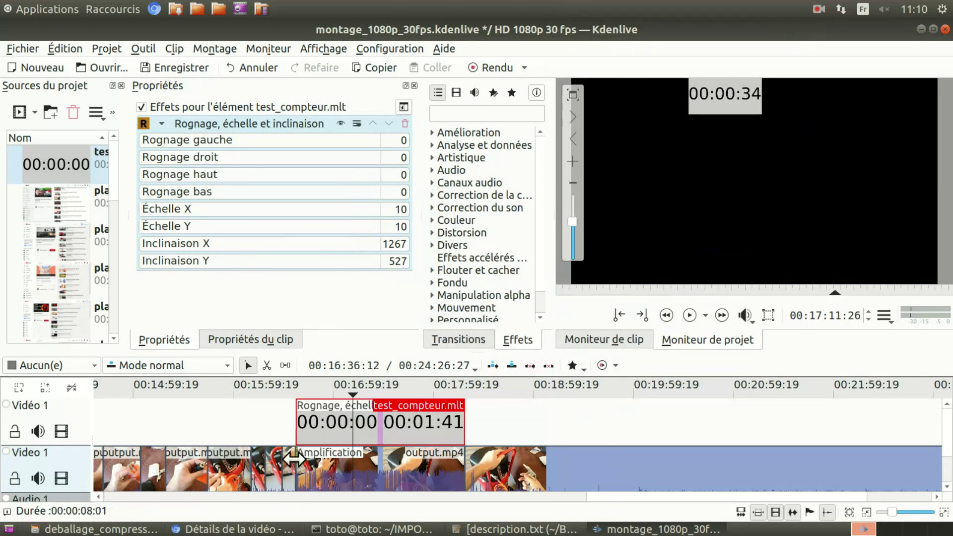
{"action": "scroll", "coordinate": [298, 458], "scroll_direction": "up", "scroll_amount": 1}
{"action": "scroll", "coordinate": [298, 457], "scroll_direction": "up", "scroll_amount": 2}
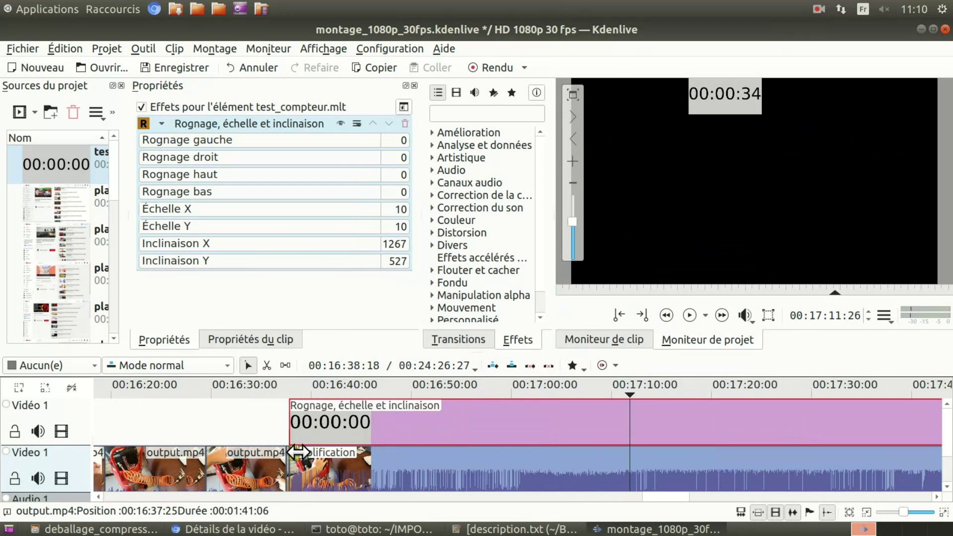
{"action": "left_click_drag", "start_coordinate": [710, 432], "coordinate": [755, 447]}
{"action": "scroll", "coordinate": [624, 465], "scroll_direction": "down", "scroll_amount": 2}
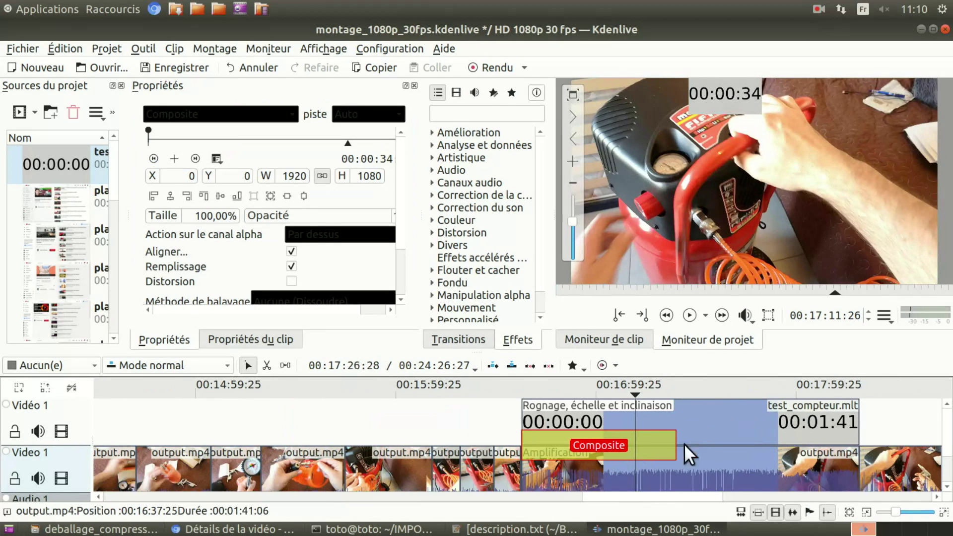
{"action": "left_click_drag", "start_coordinate": [677, 444], "coordinate": [858, 446]}
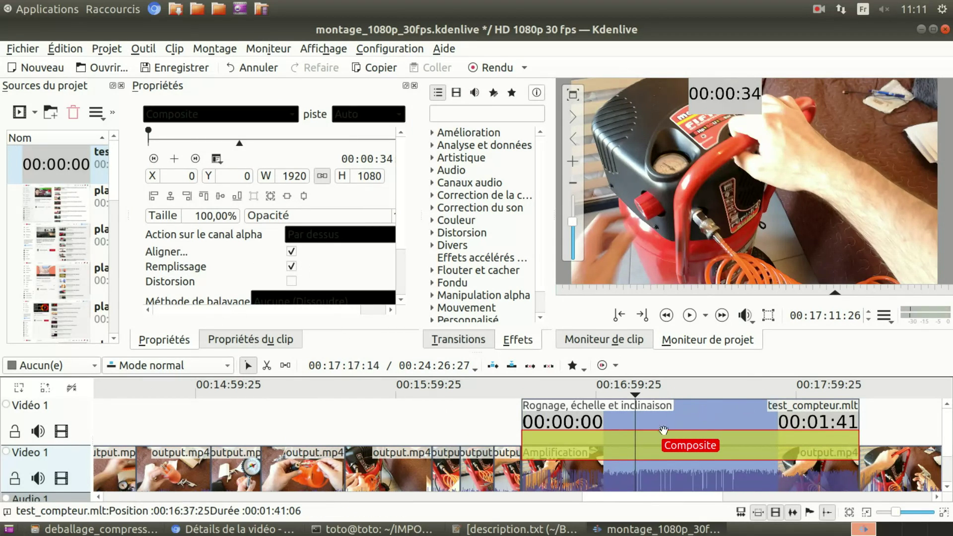
- Move the counter to the frame's upper right with Inclinaison X 1636 and enlarge it with Échelle X and Échelle Y at 15
{"action": "left_click", "coordinate": [626, 420]}
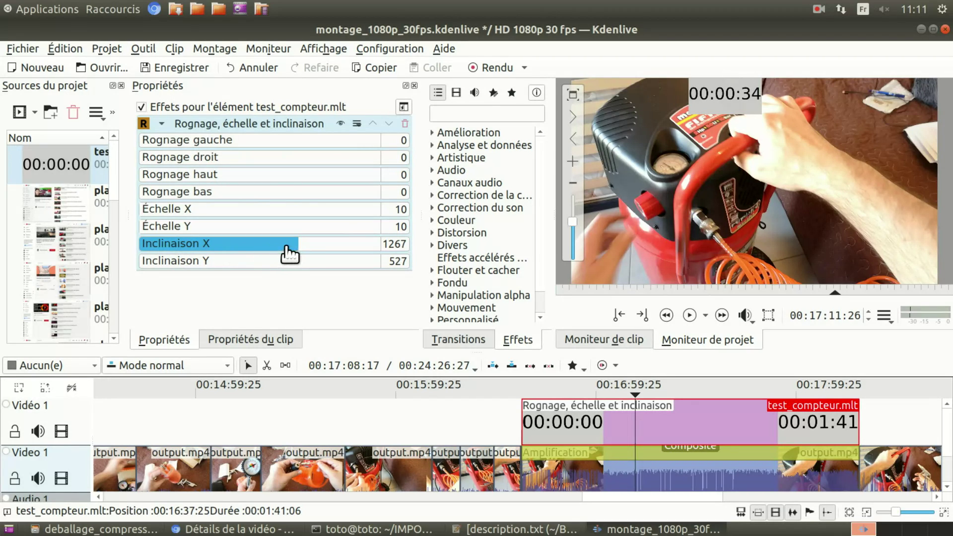
{"action": "left_click_drag", "start_coordinate": [283, 251], "coordinate": [292, 248]}
{"action": "left_click_drag", "start_coordinate": [310, 258], "coordinate": [357, 268]}
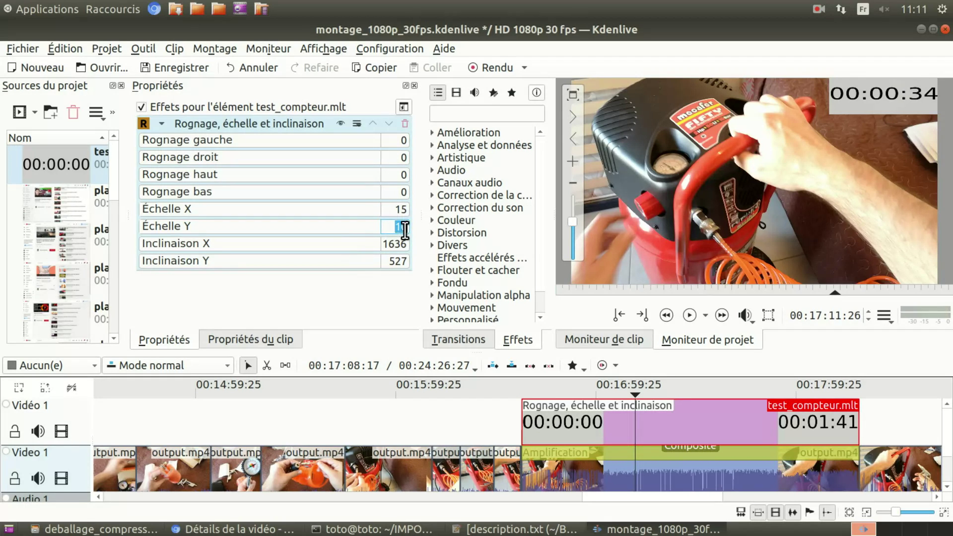
{"action": "key", "text": "Return"}
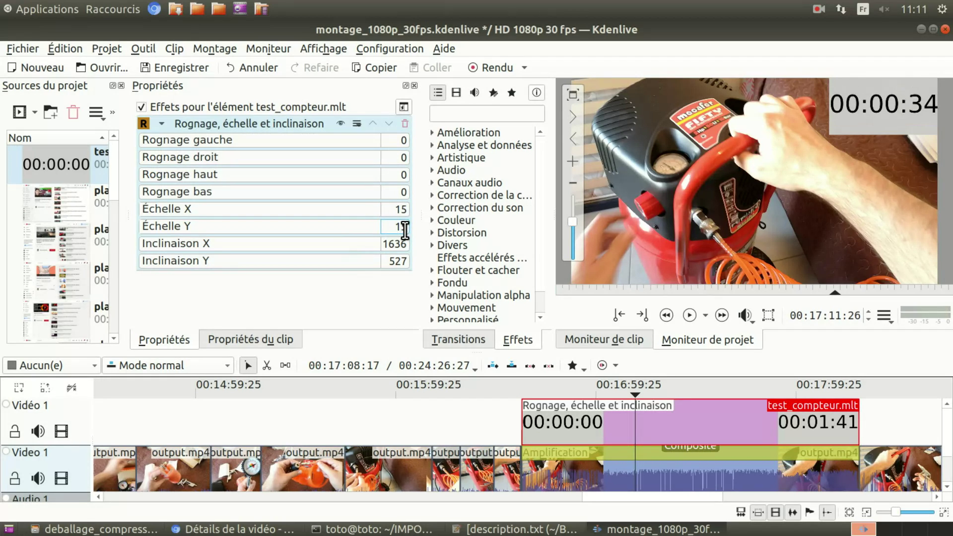
- Preview the overlaid counter at its beginning, middle and near its end, and turn the system sound back on
{"action": "left_click", "coordinate": [523, 394]}
{"action": "key", "text": "space"}
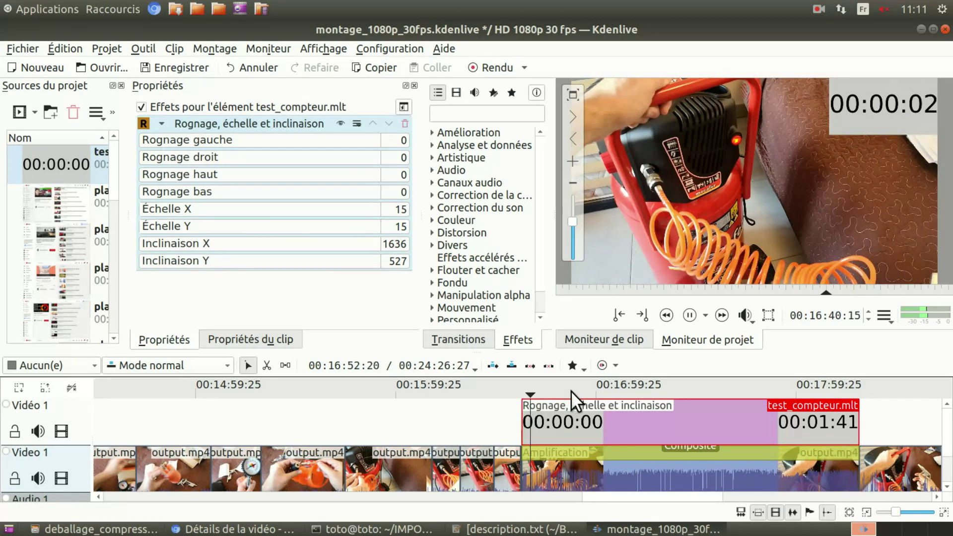
{"action": "left_click", "coordinate": [661, 386]}
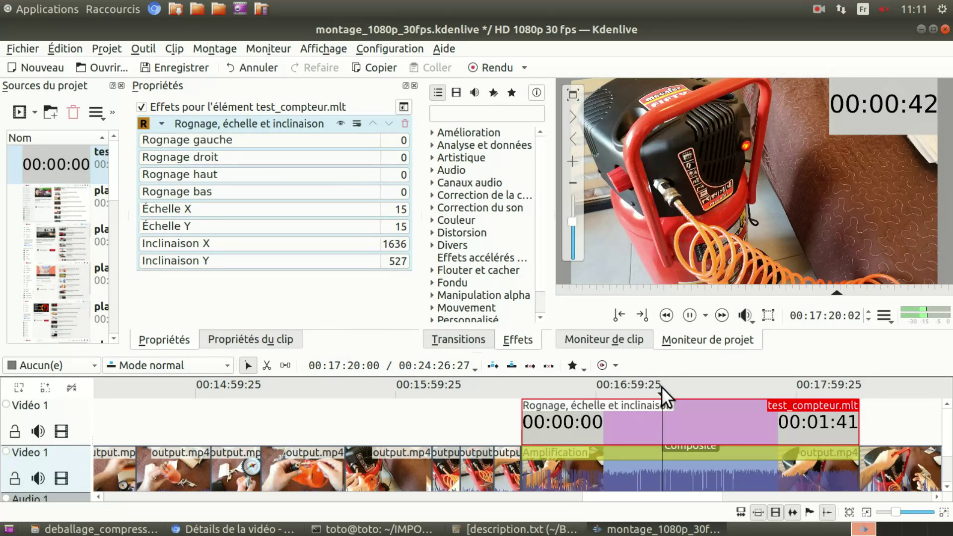
{"action": "left_click", "coordinate": [819, 388]}
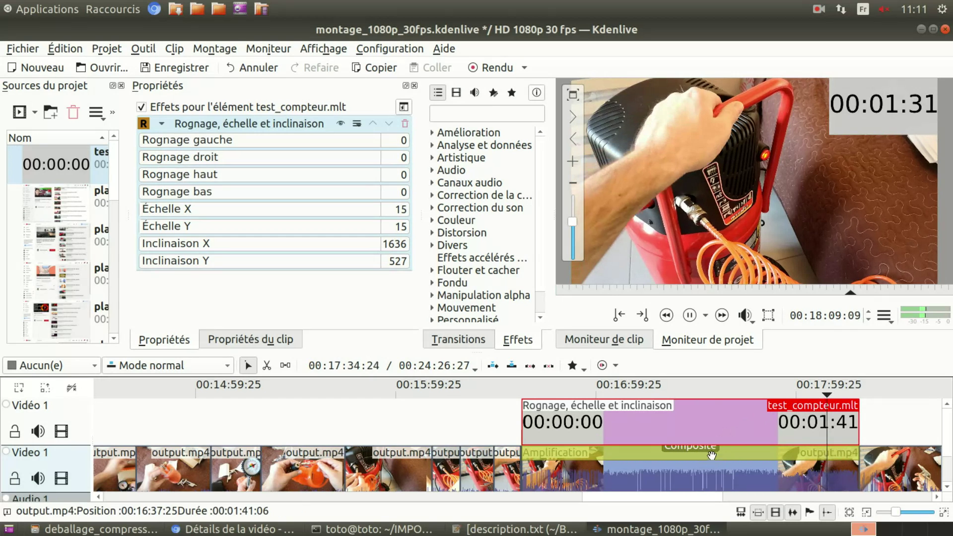
{"action": "left_click", "coordinate": [921, 141]}
{"action": "left_click", "coordinate": [885, 9]}
{"action": "left_click", "coordinate": [887, 19]}
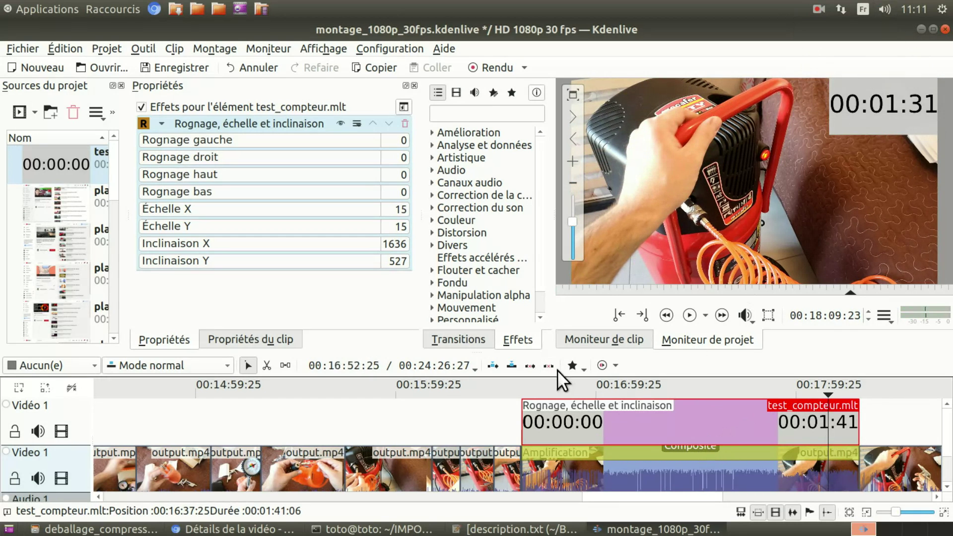
- Replay the counter's beginning and fine-tune its placement with Inclinaison X at 1627 and Inclinaison Y at 553
{"action": "left_click", "coordinate": [518, 388]}
{"action": "key", "text": "space"}
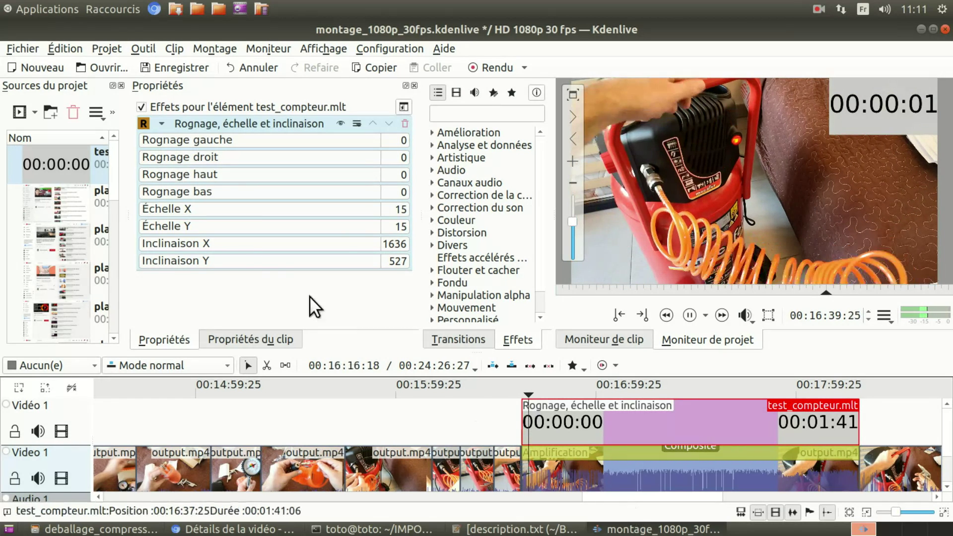
{"action": "key", "text": "space"}
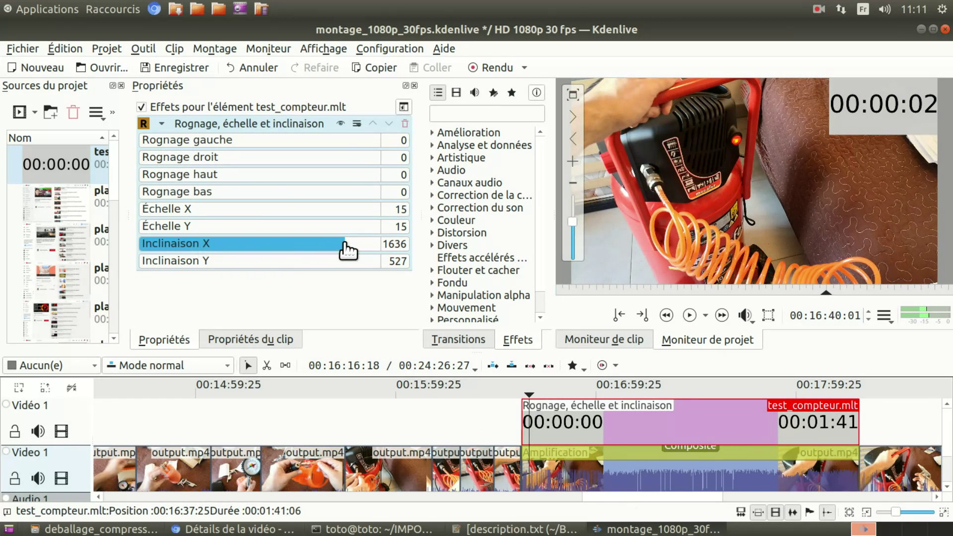
{"action": "left_click_drag", "start_coordinate": [346, 250], "coordinate": [342, 251]}
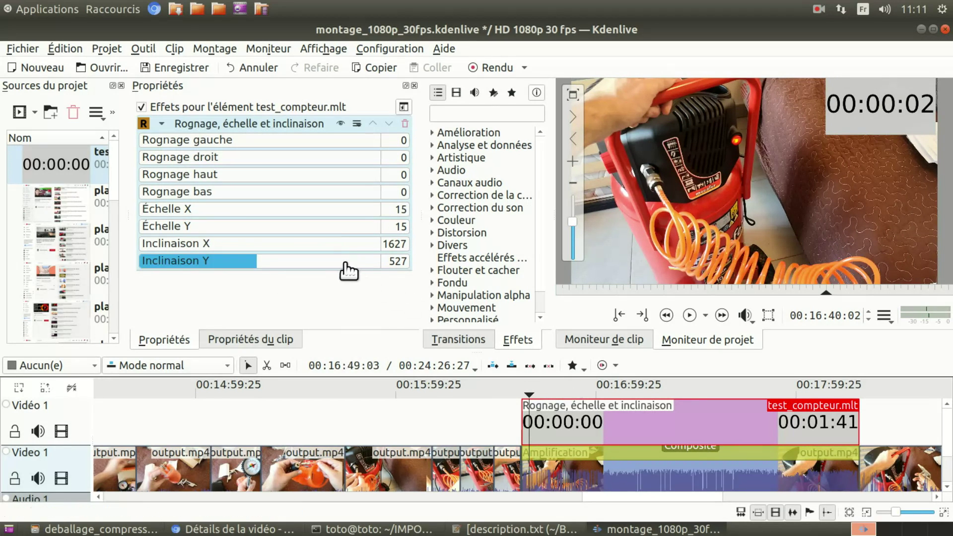
{"action": "left_click_drag", "start_coordinate": [264, 259], "coordinate": [266, 258]}
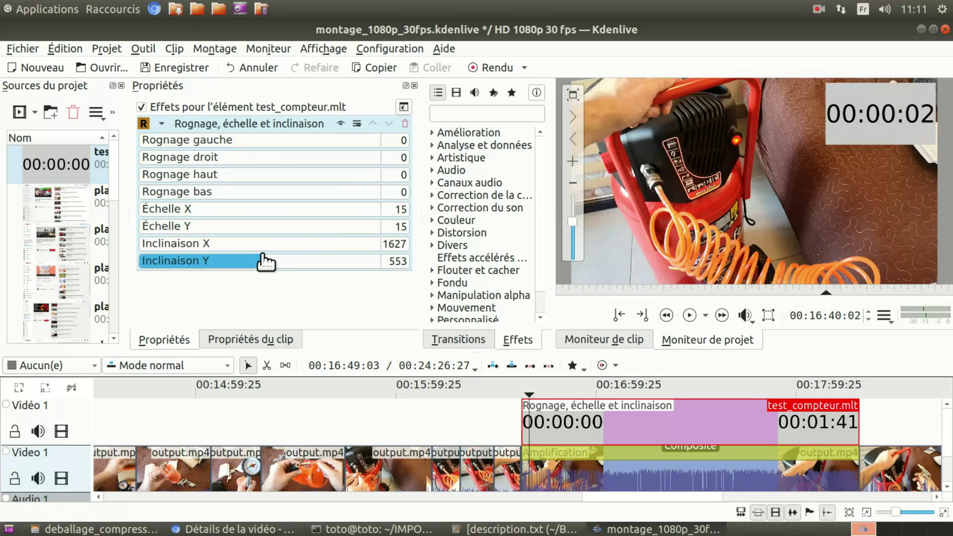
- Enlarge the counter with Échelle X and Échelle Y at 20 and reposition it with Inclinaison X 1523 and Inclinaison Y 548
{"action": "left_click", "coordinate": [645, 390]}
{"action": "left_click", "coordinate": [748, 388]}
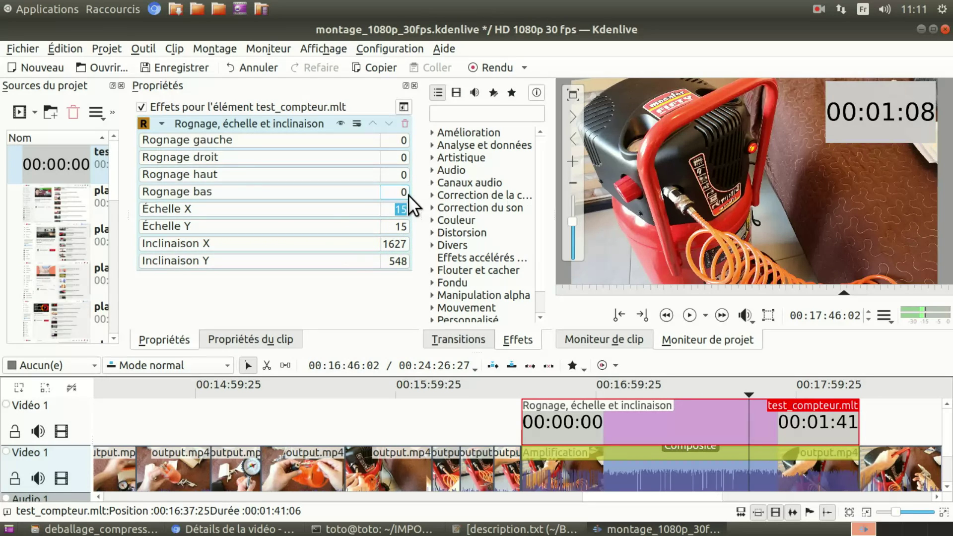
{"action": "type", "text": "20"}
{"action": "left_click", "coordinate": [394, 223]}
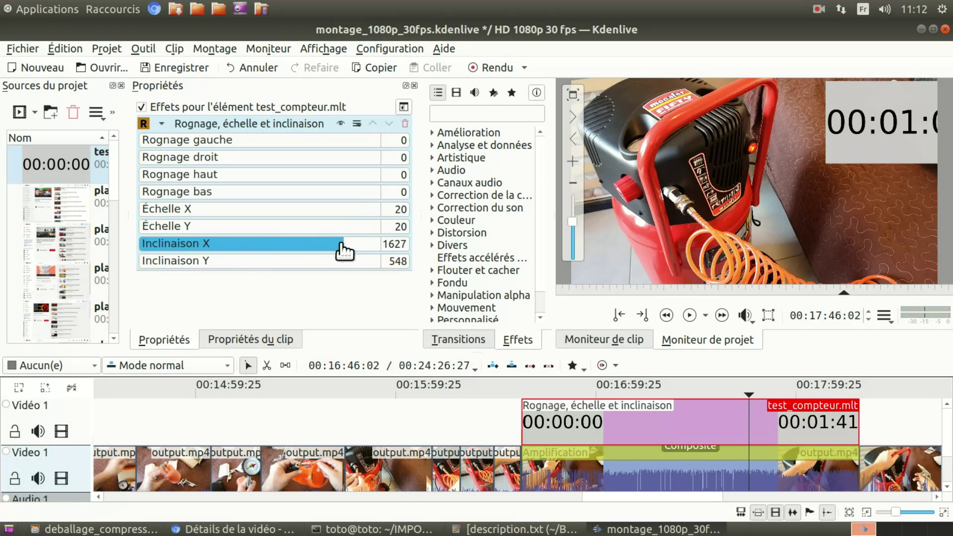
{"action": "mouse_move", "coordinate": [344, 251]}
{"action": "left_mouse_down"}
{"action": "mouse_move", "coordinate": [327, 249]}
{"action": "mouse_move", "coordinate": [333, 255]}
{"action": "left_mouse_up"}
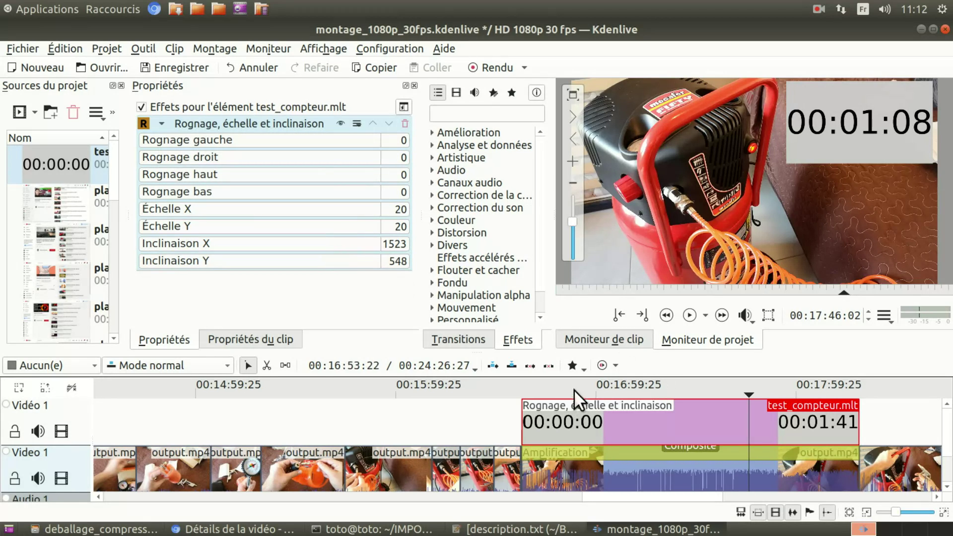
- Preview the enlarged counter from about 00:16:49 and save the project
{"action": "left_click", "coordinate": [559, 387]}
{"action": "key", "text": "space"}
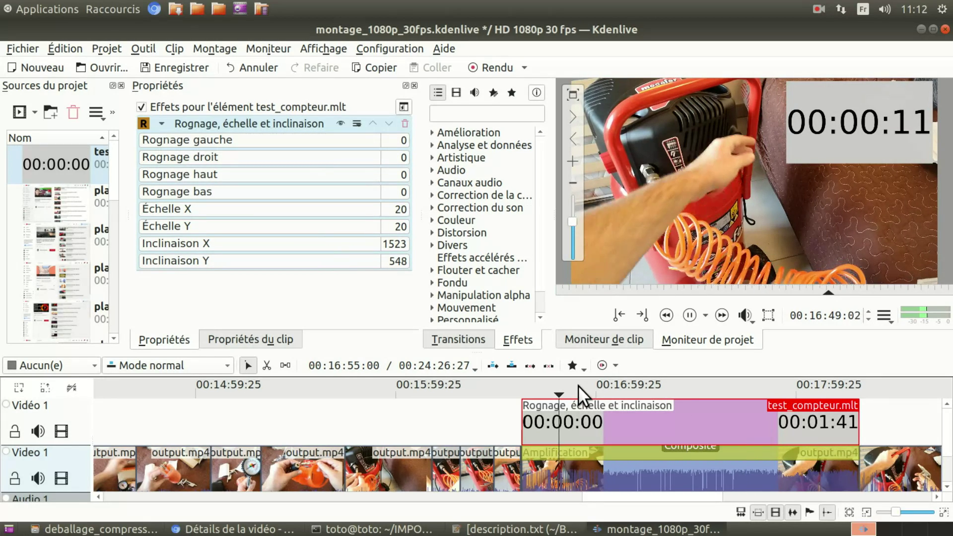
{"action": "key", "text": "space"}
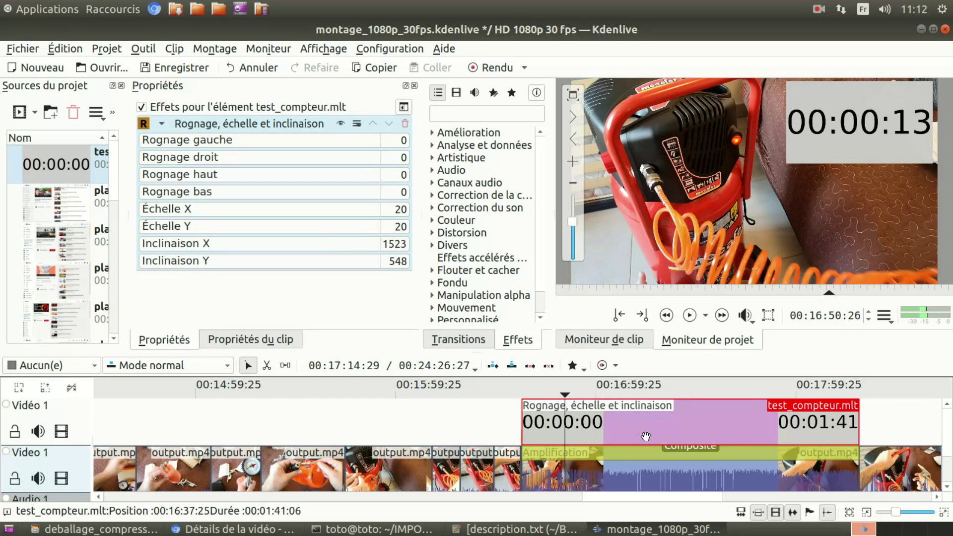
{"action": "key", "text": "ctrl+s"}
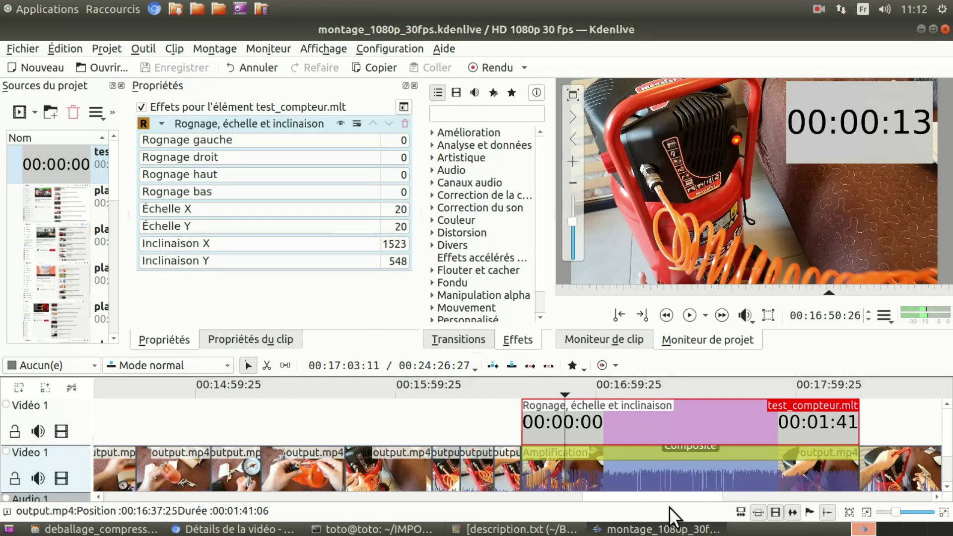
- Group the test_compteur.mlt clip with the amplified output.mp4 clip beneath it
{"action": "left_click_drag", "start_coordinate": [658, 497], "coordinate": [688, 498]}
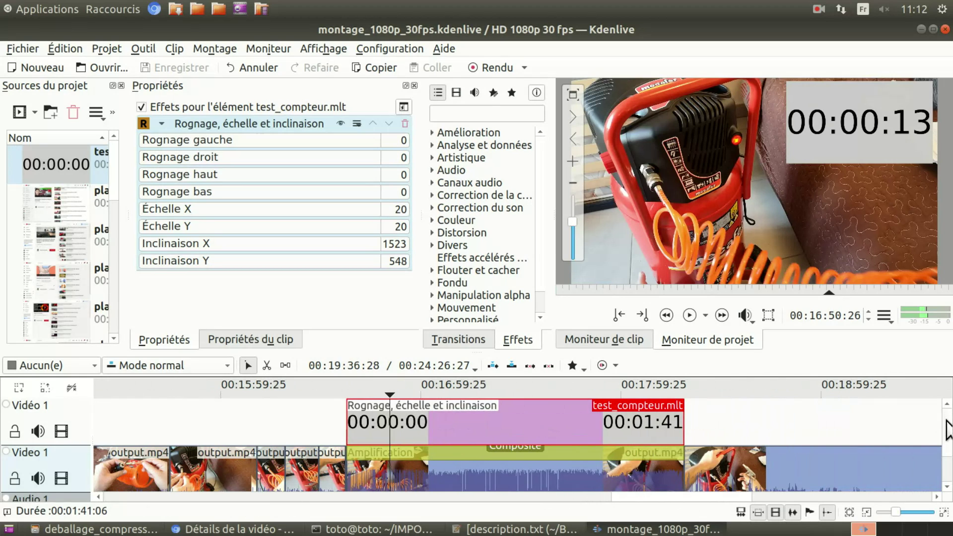
{"action": "left_click", "coordinate": [504, 475]}
{"action": "left_click", "coordinate": [511, 429]}
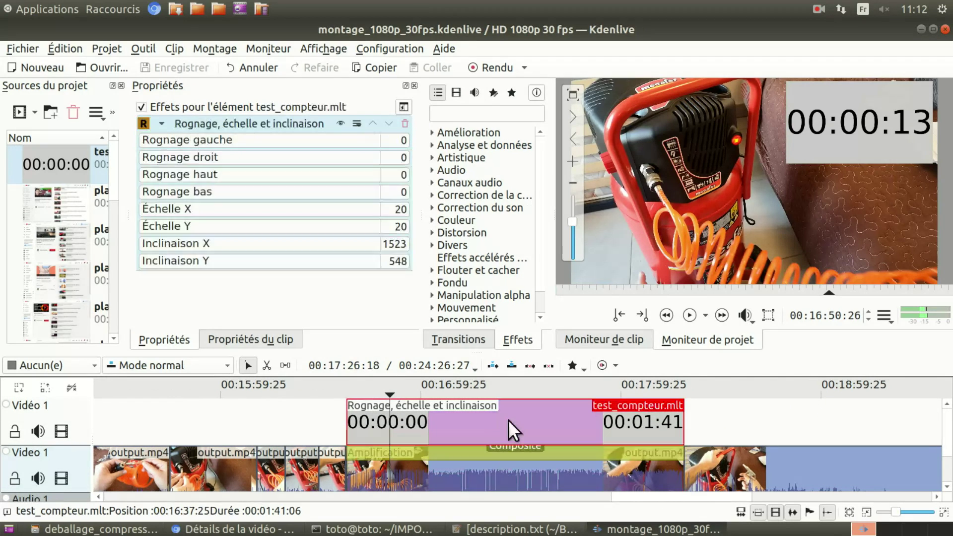
{"action": "left_click", "coordinate": [487, 418]}
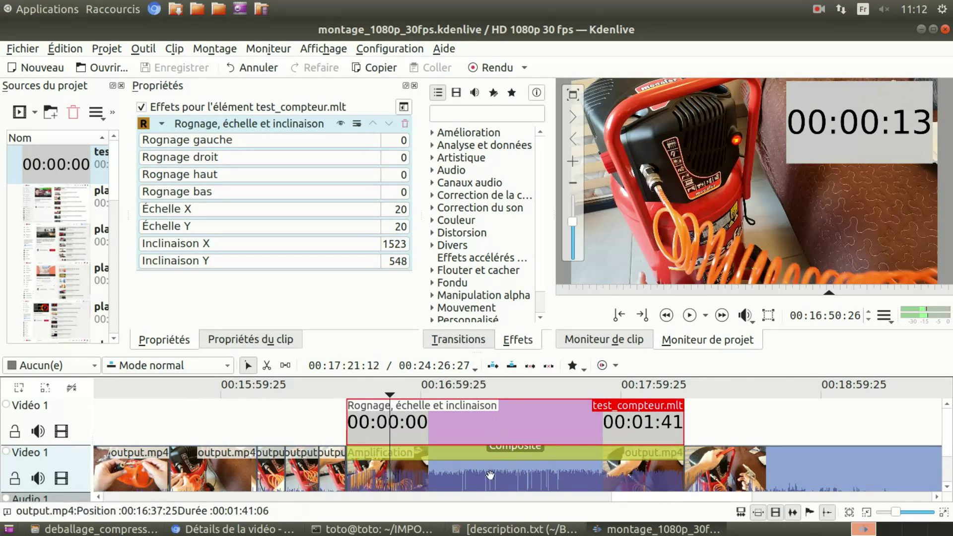
{"action": "scroll", "coordinate": [571, 430], "scroll_direction": "up", "scroll_amount": 3}
{"action": "left_click", "coordinate": [571, 432]}
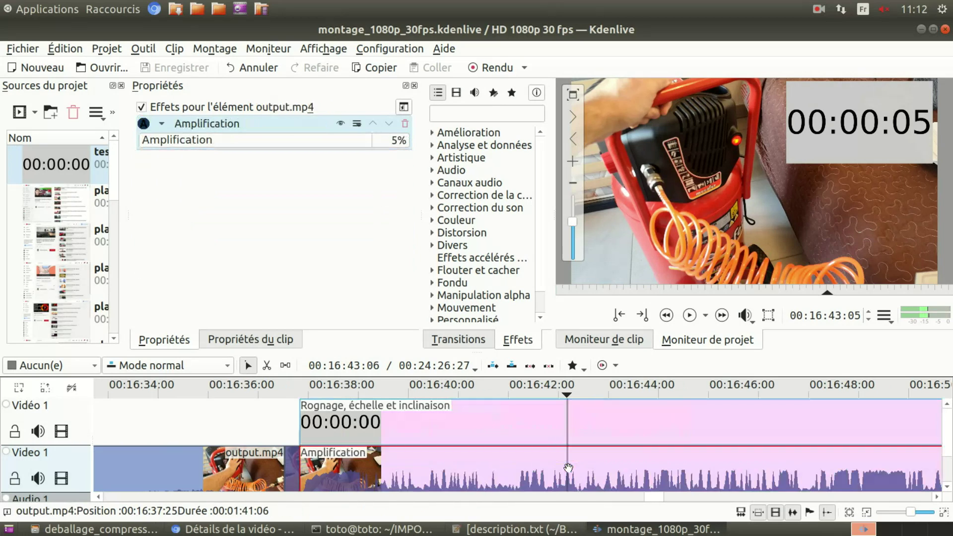
{"action": "right_click", "coordinate": [567, 426]}
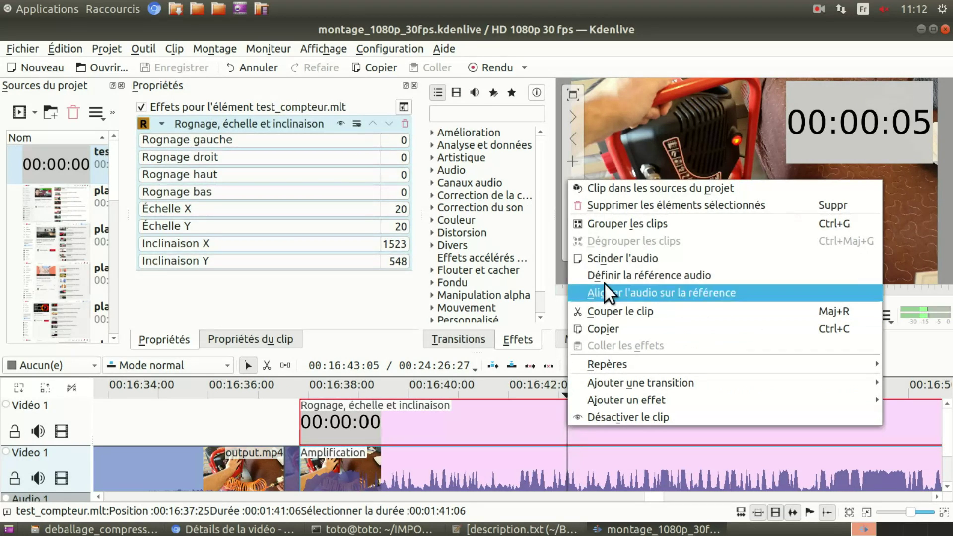
{"action": "left_click", "coordinate": [619, 224]}
- Cut the grouped counter and video clips at 00:16:43:05
{"action": "key", "text": "x"}
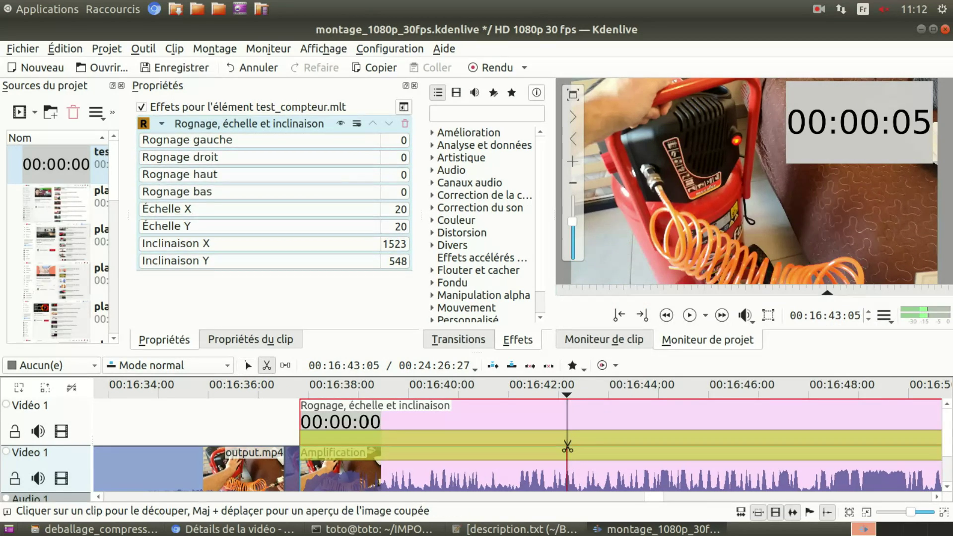
{"action": "left_click", "coordinate": [568, 422]}
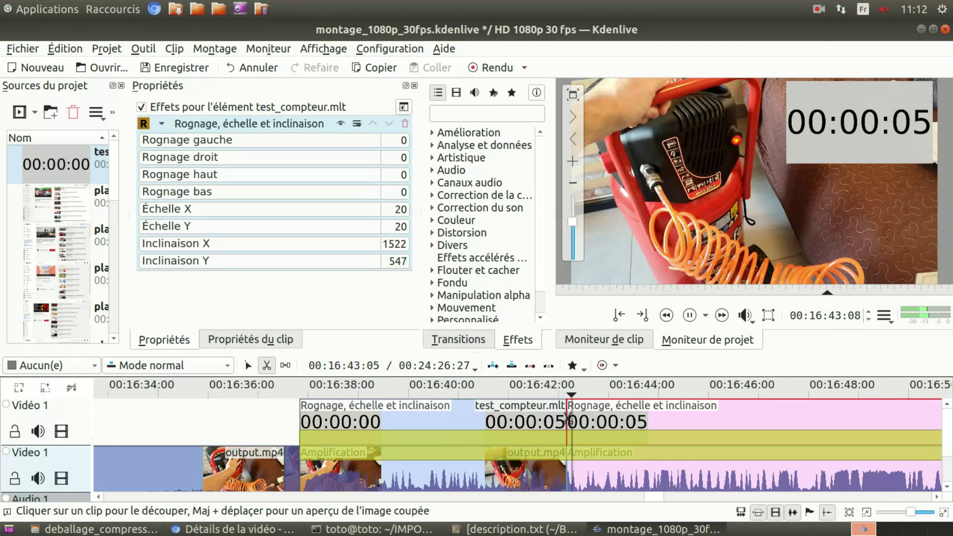
{"action": "key", "text": "s"}
{"action": "key", "text": "ctrl+minus"}
{"action": "key", "text": "ctrl+minus"}
{"action": "key", "text": "ctrl+minus"}
{"action": "key", "text": "ctrl+plus"}
{"action": "key", "text": "ctrl+plus"}
{"action": "key", "text": "ctrl+plus"}
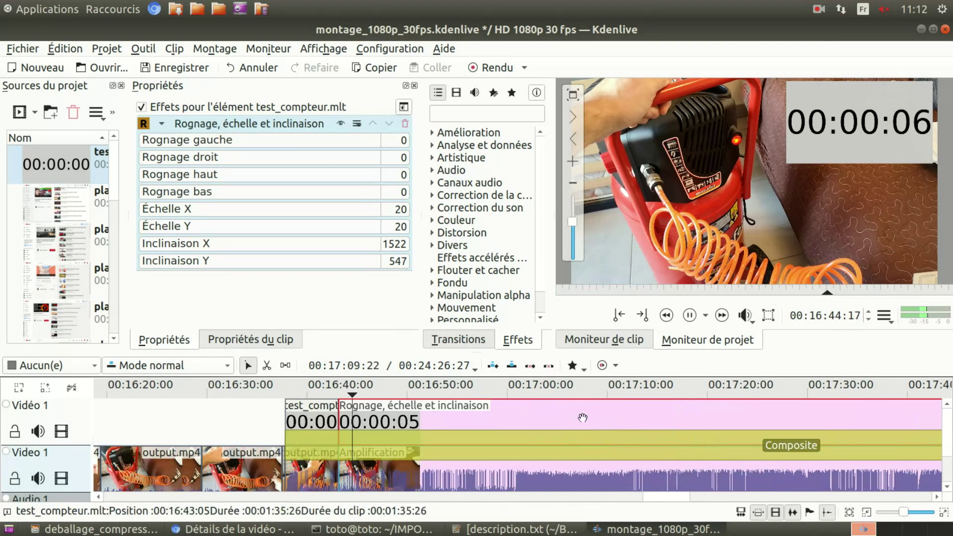
- Find the start of the next passage to keep and cut the grouped clips at 00:17:00:14
{"action": "left_click", "coordinate": [490, 389]}
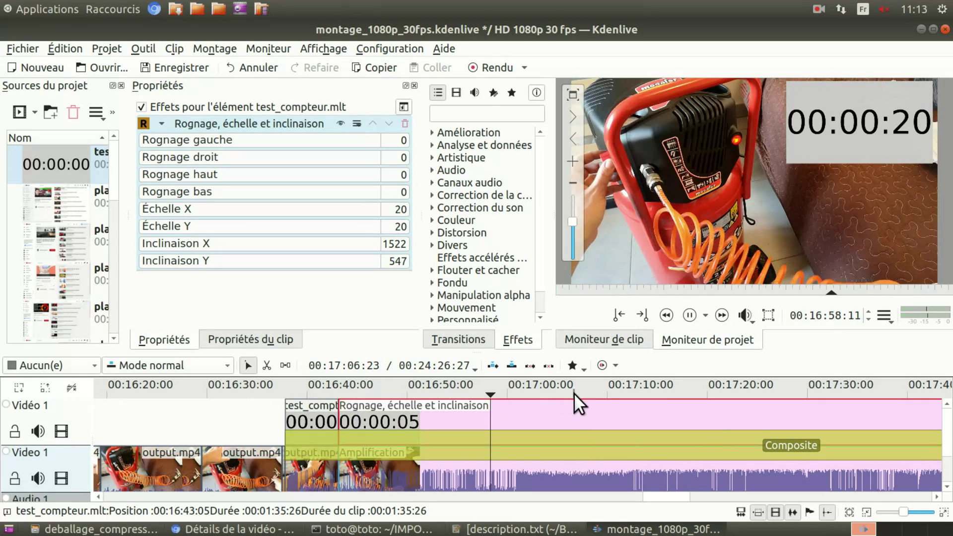
{"action": "left_click", "coordinate": [574, 393]}
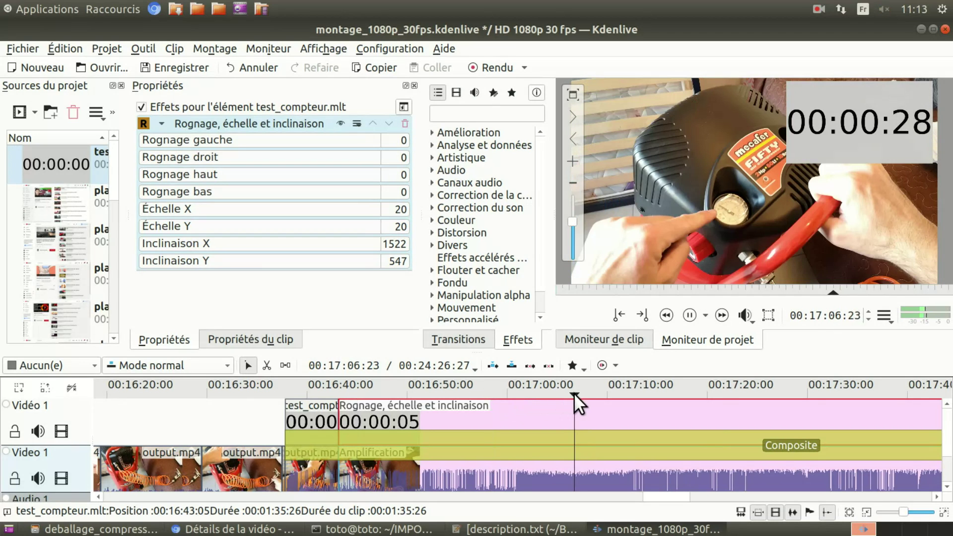
{"action": "left_click", "coordinate": [526, 393]}
{"action": "left_click", "coordinate": [510, 393]}
{"action": "key", "text": "x"}
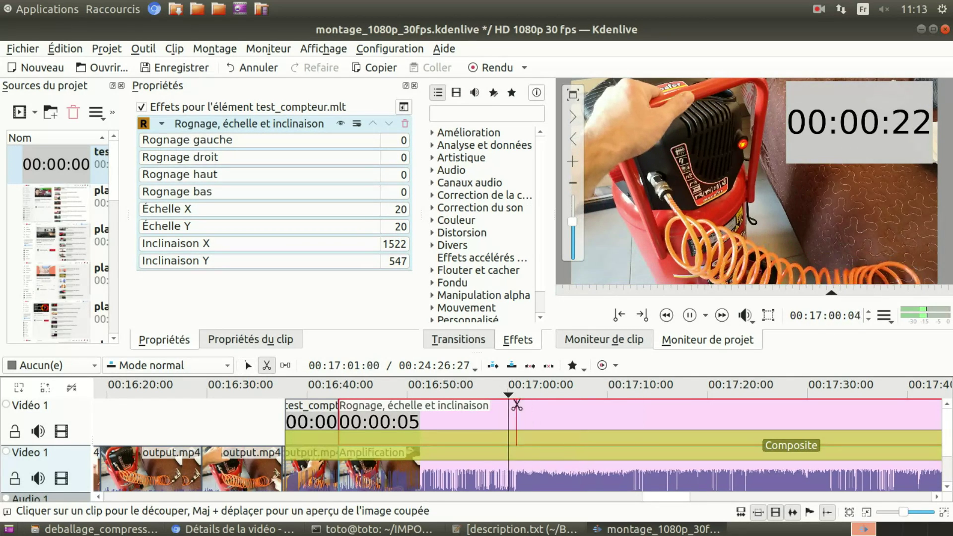
{"action": "key", "text": "s"}
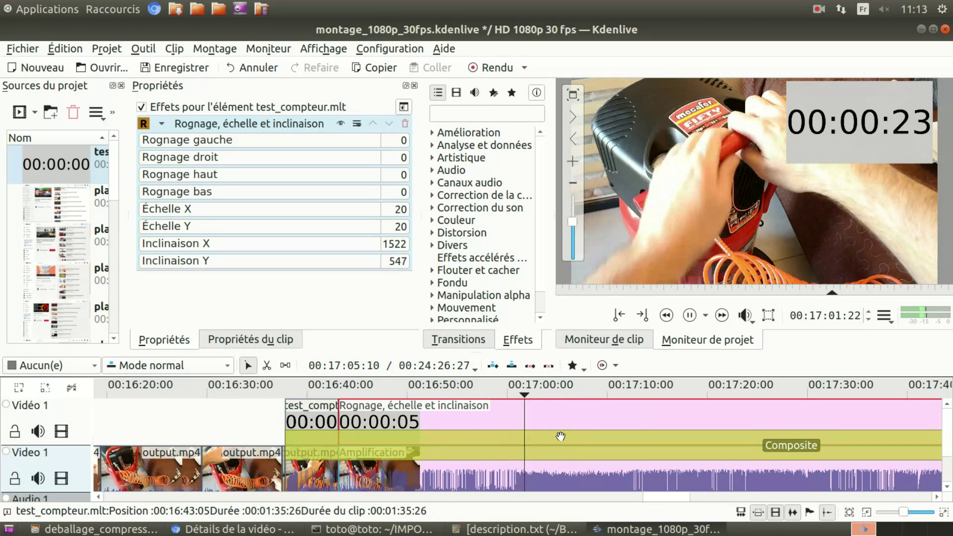
{"action": "key", "text": "x"}
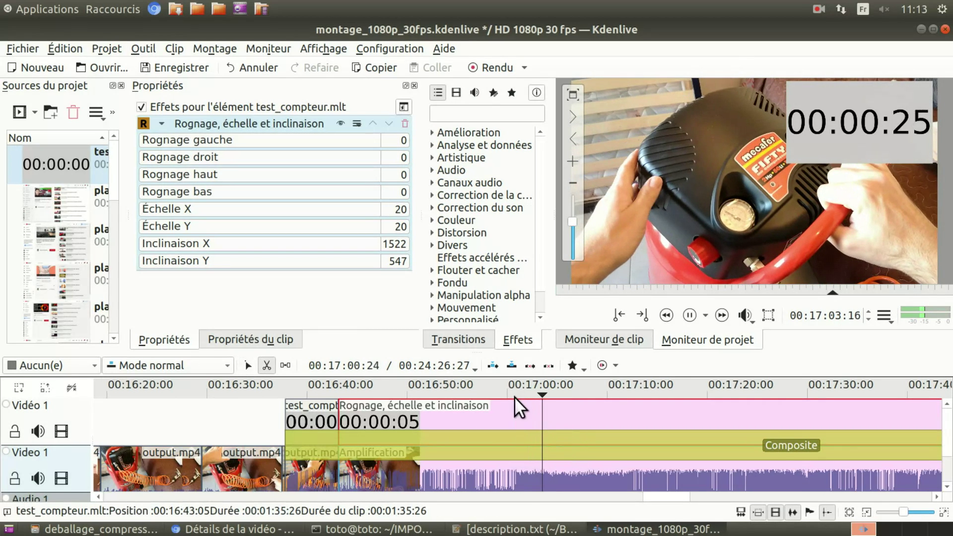
{"action": "left_click", "coordinate": [507, 410]}
{"action": "key", "text": "s"}
{"action": "left_click", "coordinate": [479, 407]}
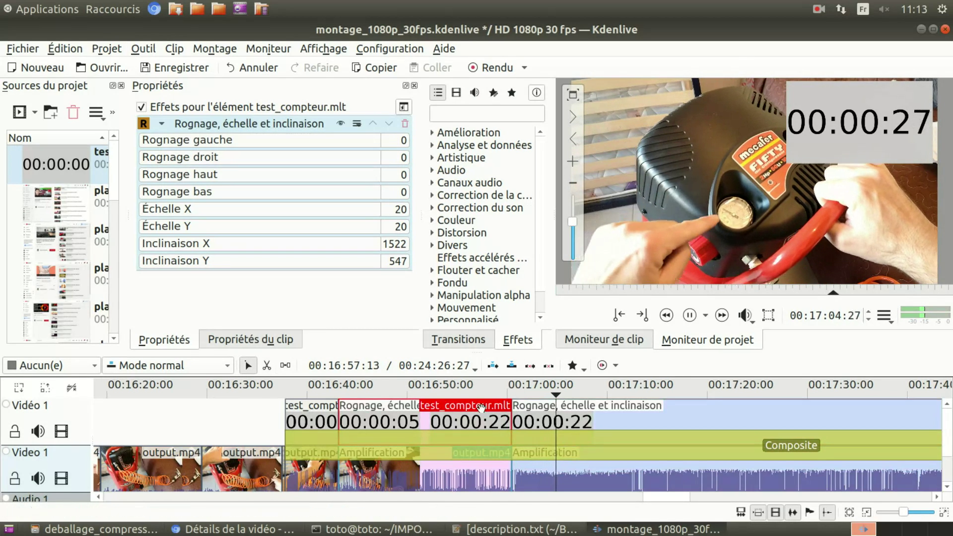
- Cut the grouped clips again at 00:17:08:29 and at 00:18:12:11
{"action": "left_click", "coordinate": [514, 390]}
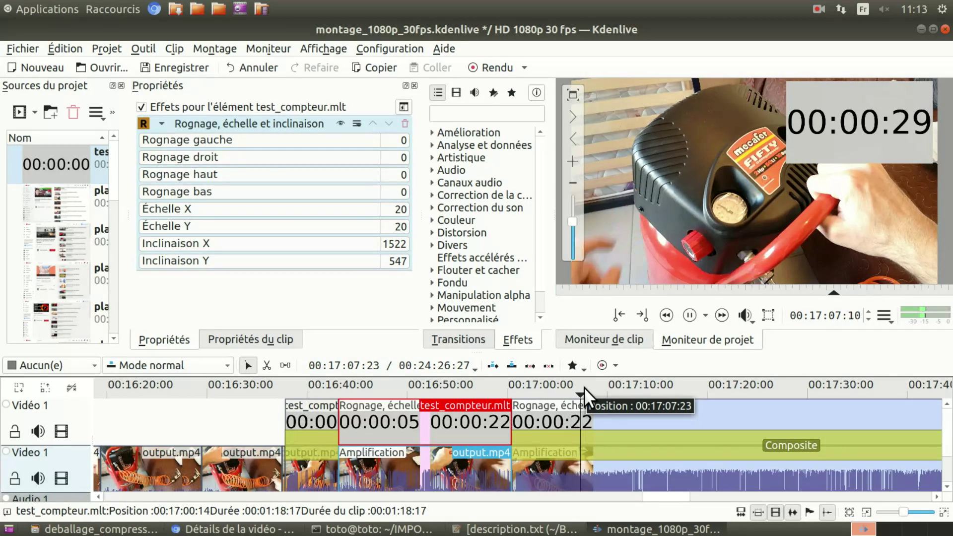
{"action": "key", "text": "space"}
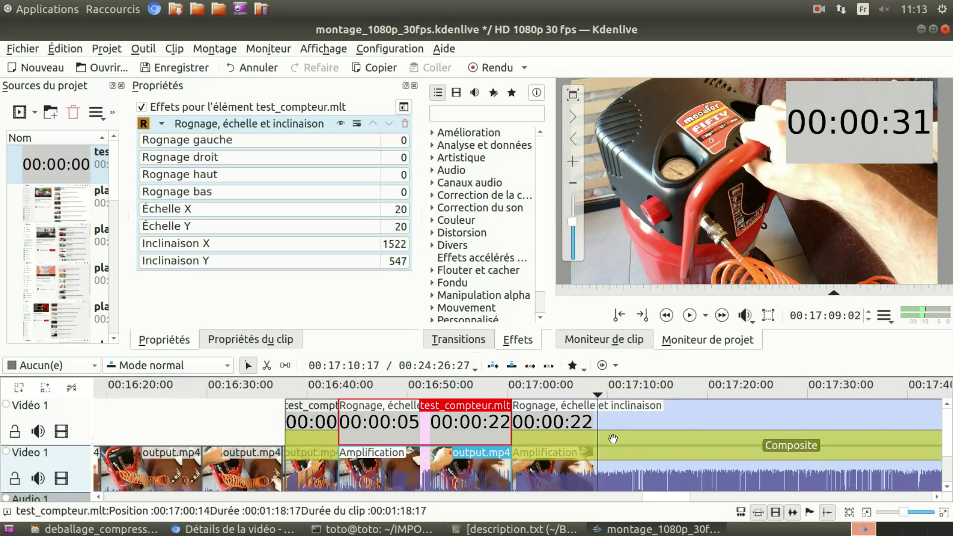
{"action": "key", "text": "x"}
{"action": "left_click", "coordinate": [597, 418]}
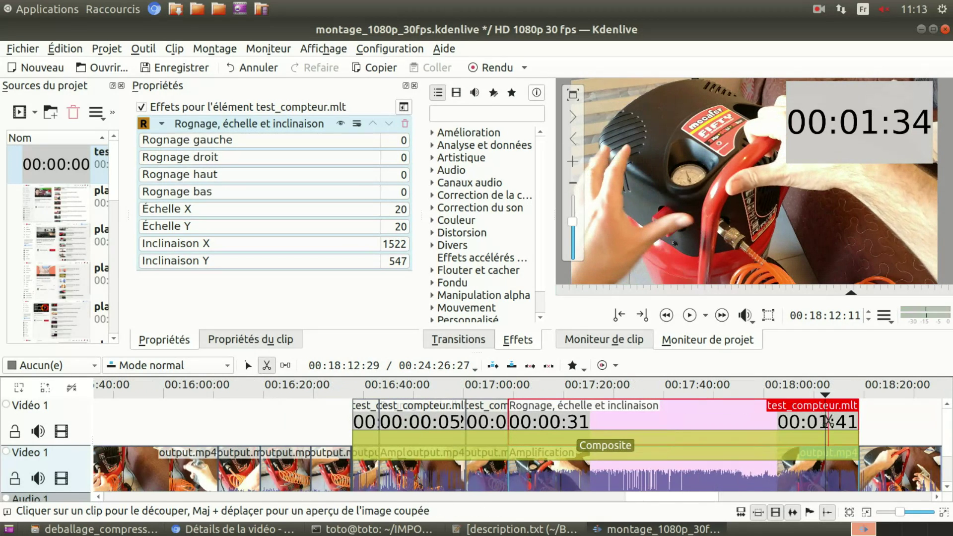
{"action": "left_click", "coordinate": [826, 420]}
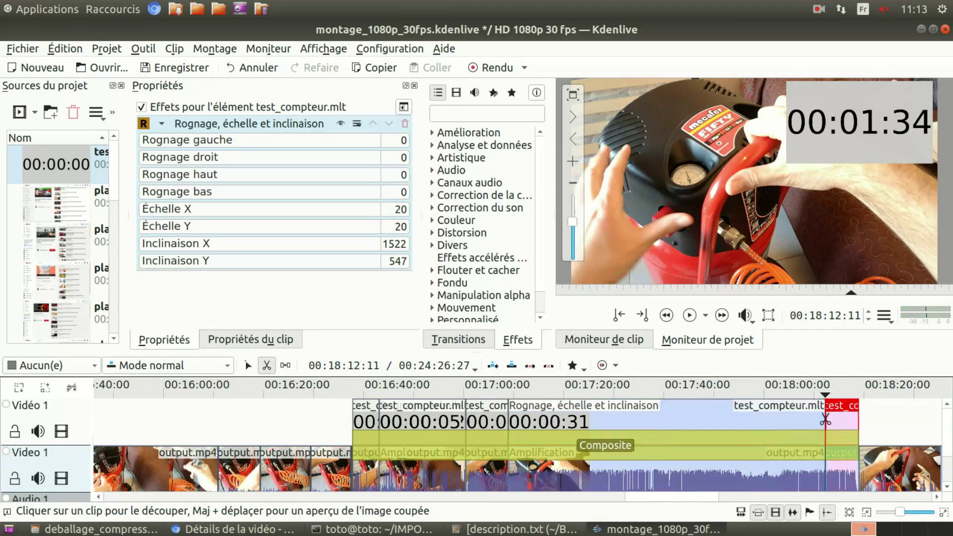
{"action": "key", "text": "s"}
- Check the long grouped segment between 00:17:08:29 and 00:18:12:11 and delete it
{"action": "left_click", "coordinate": [760, 410]}
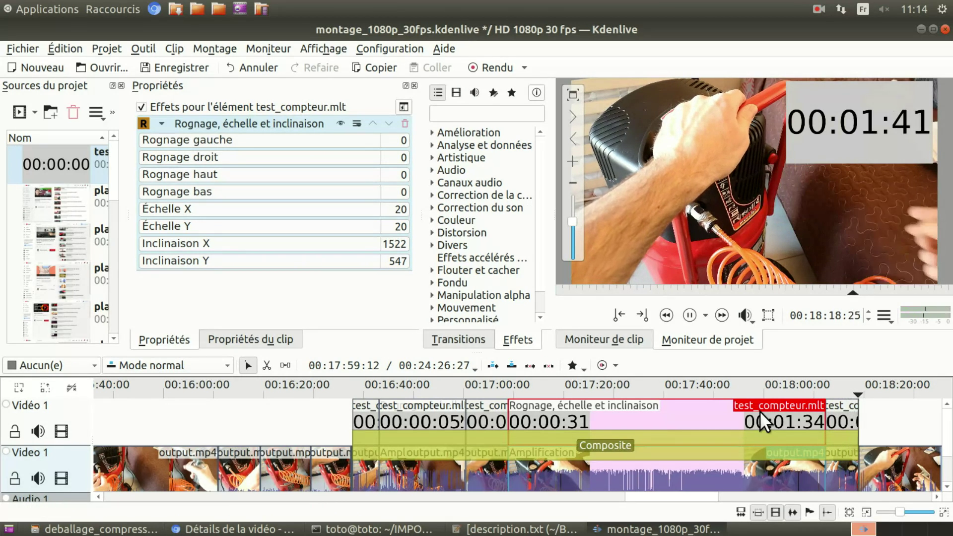
{"action": "left_click", "coordinate": [705, 394]}
{"action": "key", "text": "space"}
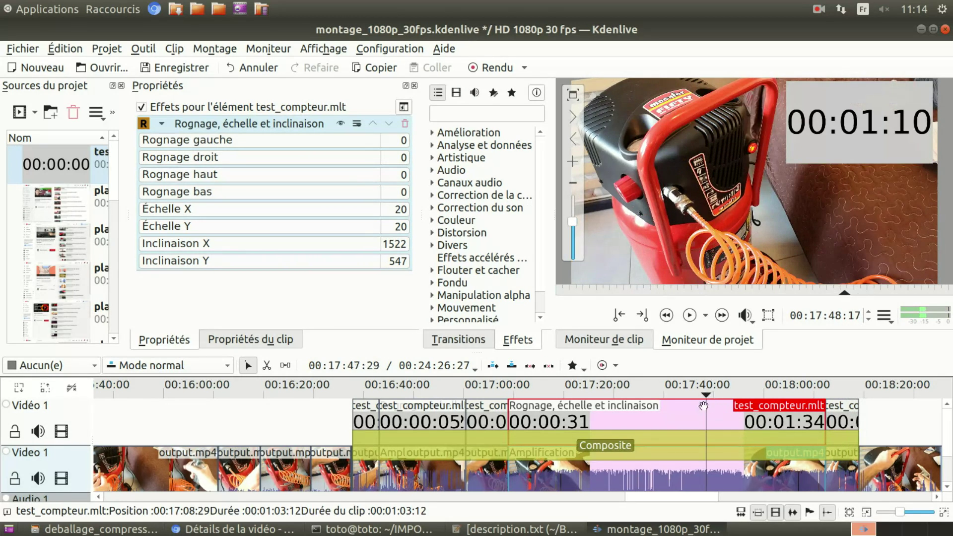
{"action": "key", "text": "Delete"}
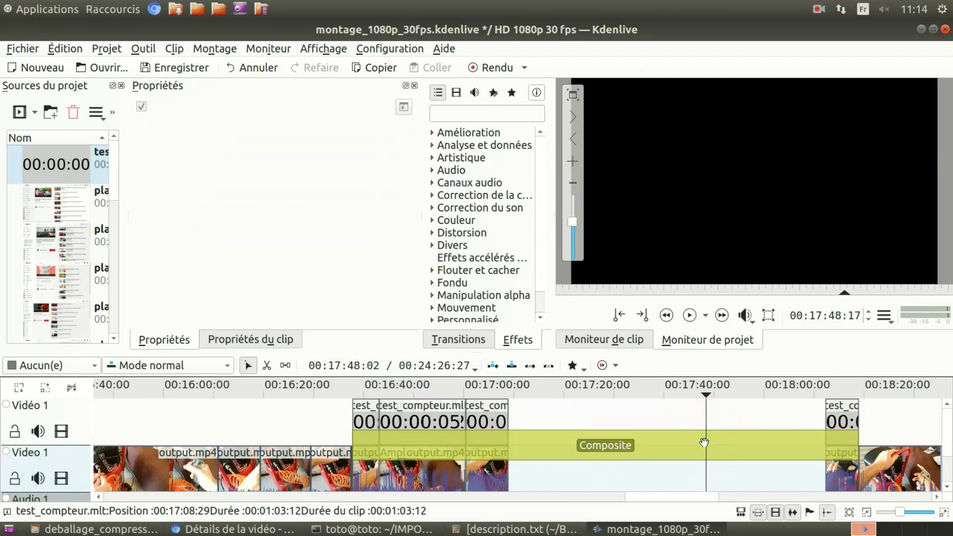
- Shorten the Composite transition to the first counter segment and delete the grouped segment from 00:16:43:05 to 00:17:00:14
{"action": "left_click", "coordinate": [705, 437]}
{"action": "left_click_drag", "start_coordinate": [853, 438], "coordinate": [379, 436]}
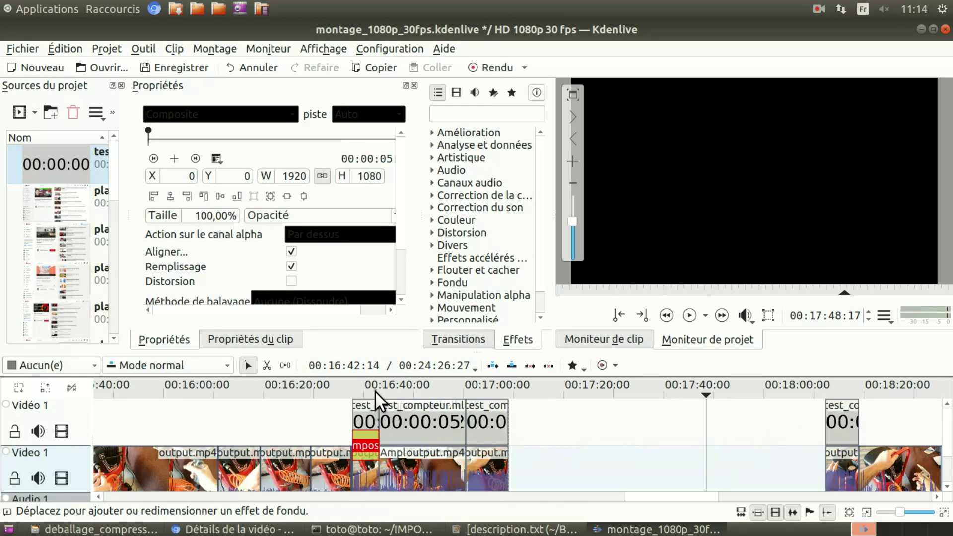
{"action": "left_click_drag", "start_coordinate": [374, 391], "coordinate": [416, 392]}
{"action": "left_click", "coordinate": [414, 452]}
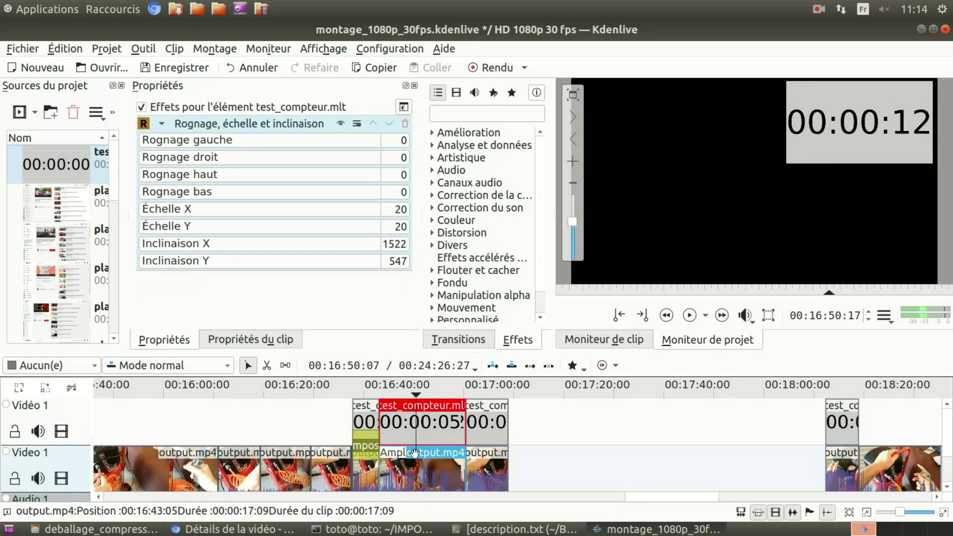
{"action": "key", "text": "Delete"}
- Close the gaps by moving the two remaining segments against the first, and extend the Composite transition over all three
{"action": "left_click", "coordinate": [480, 388]}
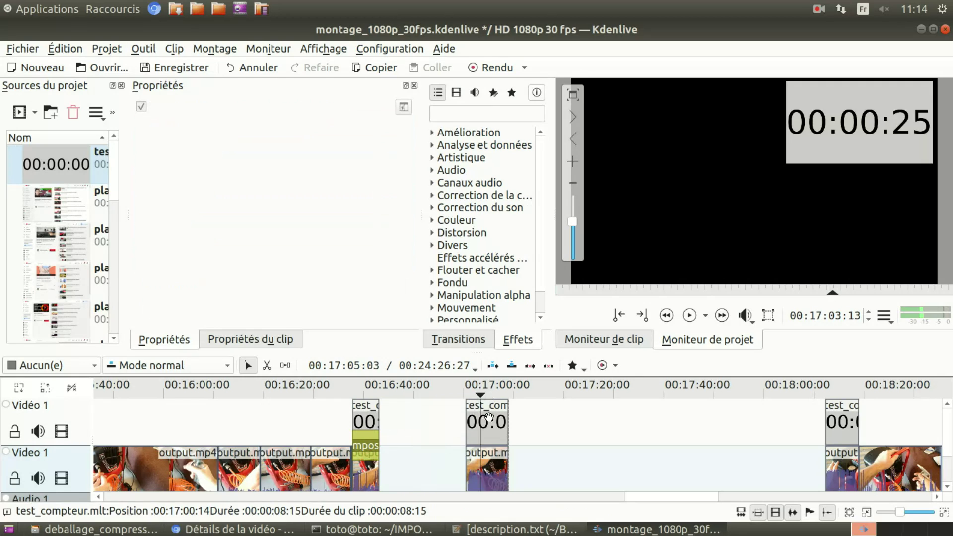
{"action": "left_click_drag", "start_coordinate": [489, 417], "coordinate": [401, 417]}
{"action": "left_click_drag", "start_coordinate": [838, 419], "coordinate": [434, 421]}
{"action": "left_click", "coordinate": [382, 439]}
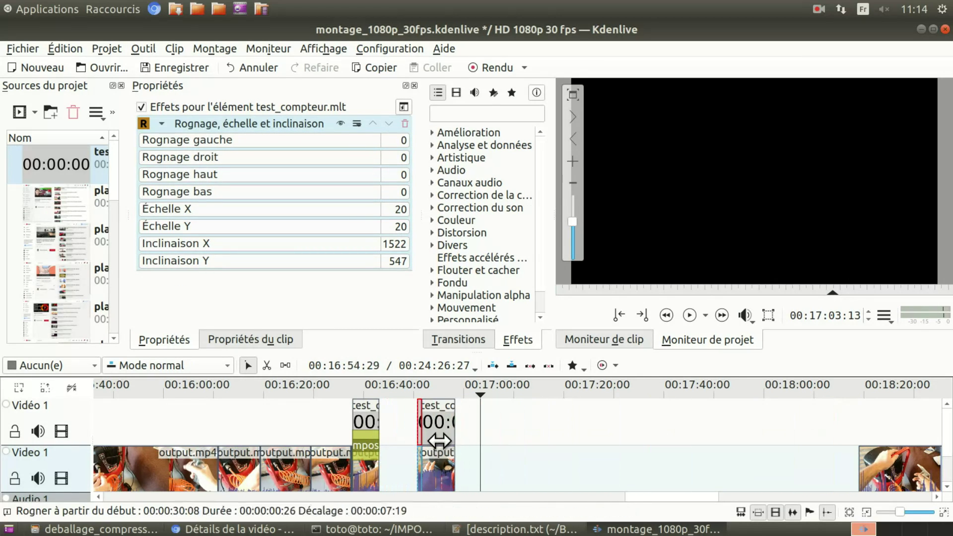
{"action": "left_click", "coordinate": [381, 441]}
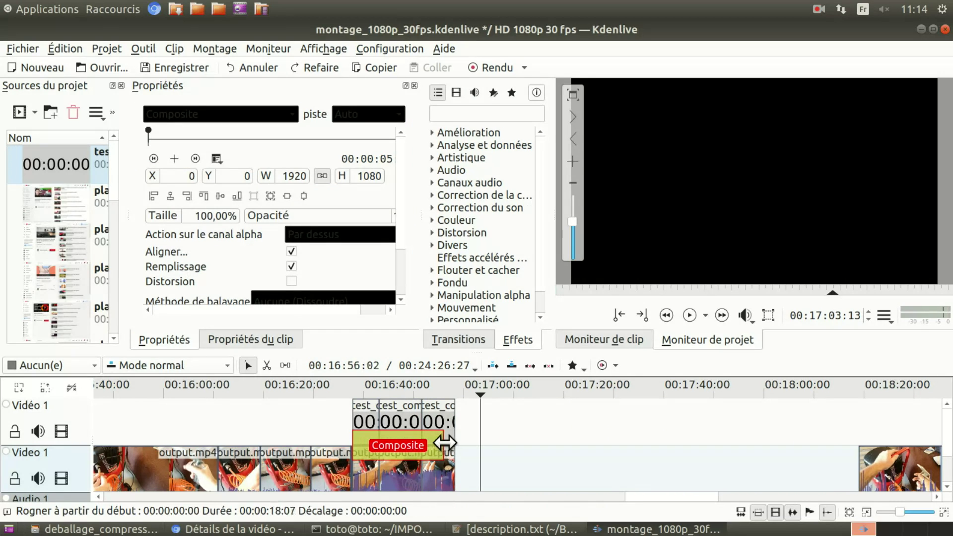
- Start playback at the beginning of the shortened counter sequence and save the project
{"action": "left_click", "coordinate": [355, 383]}
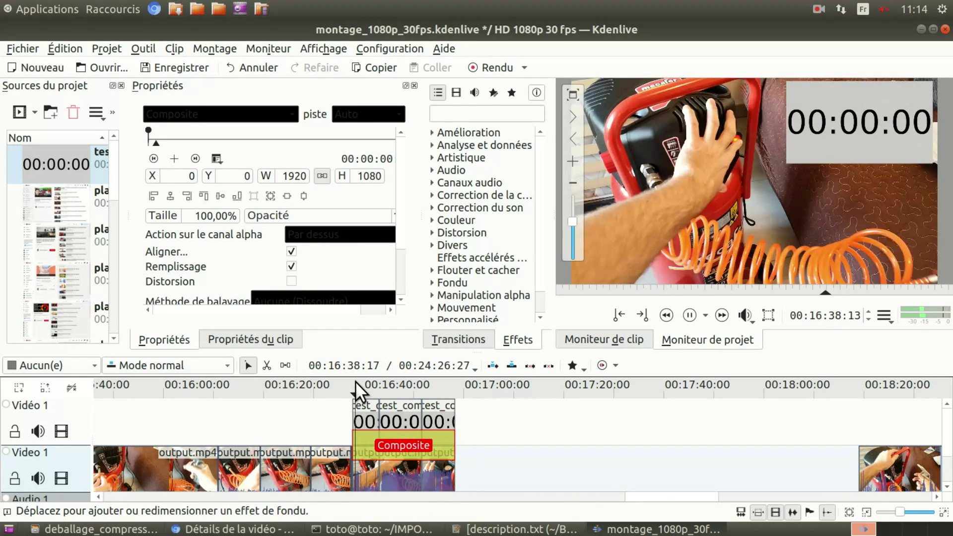
{"action": "key", "text": "space"}
{"action": "key", "text": "ctrl+s"}
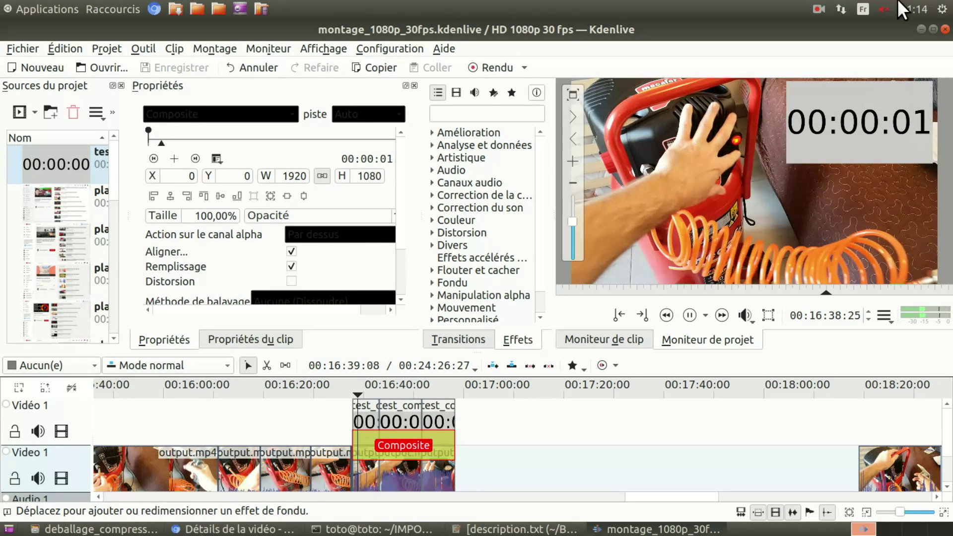
- Turn the system sound back on and preview the counter across the segment joins to the end of the sequence
{"action": "left_click", "coordinate": [883, 11]}
{"action": "left_click", "coordinate": [877, 27]}
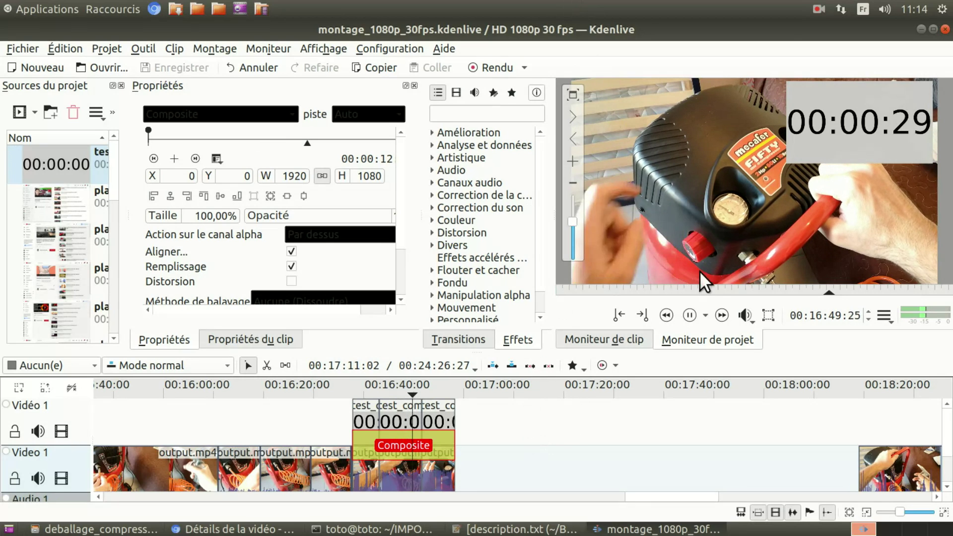
{"action": "left_click", "coordinate": [691, 312]}
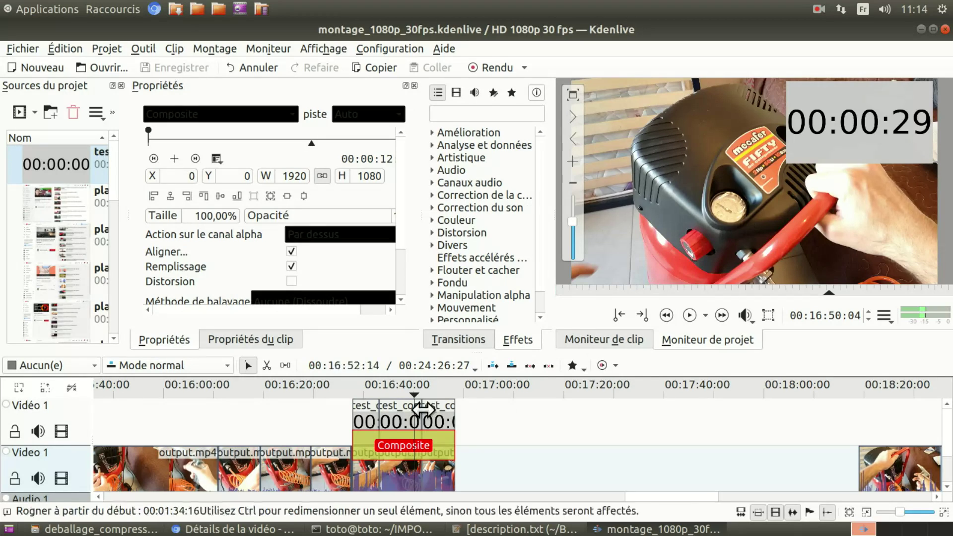
{"action": "key", "text": "space"}
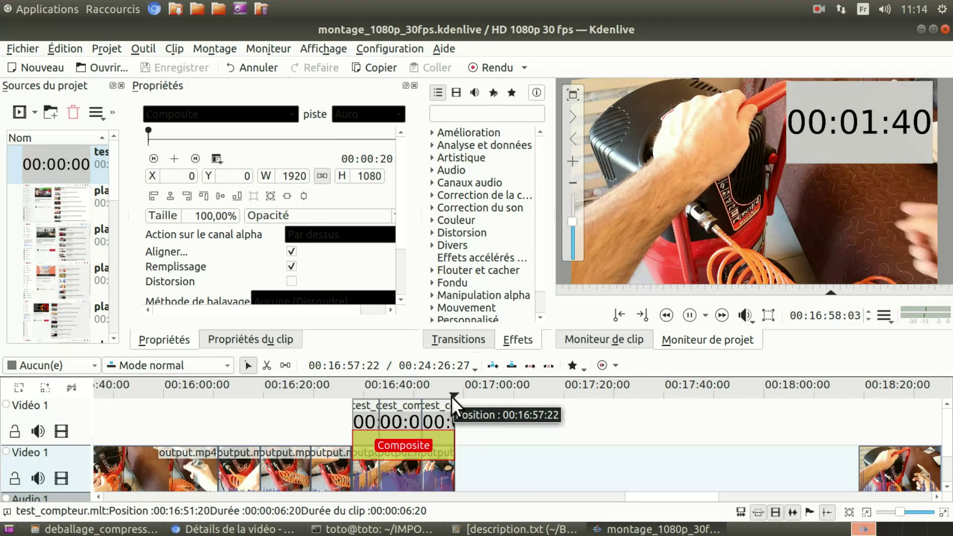
{"action": "key", "text": "space"}
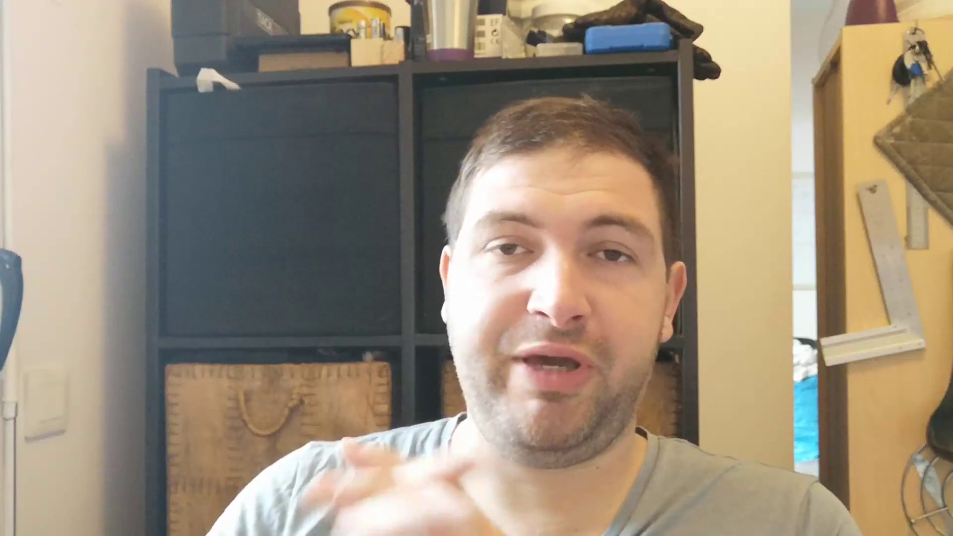